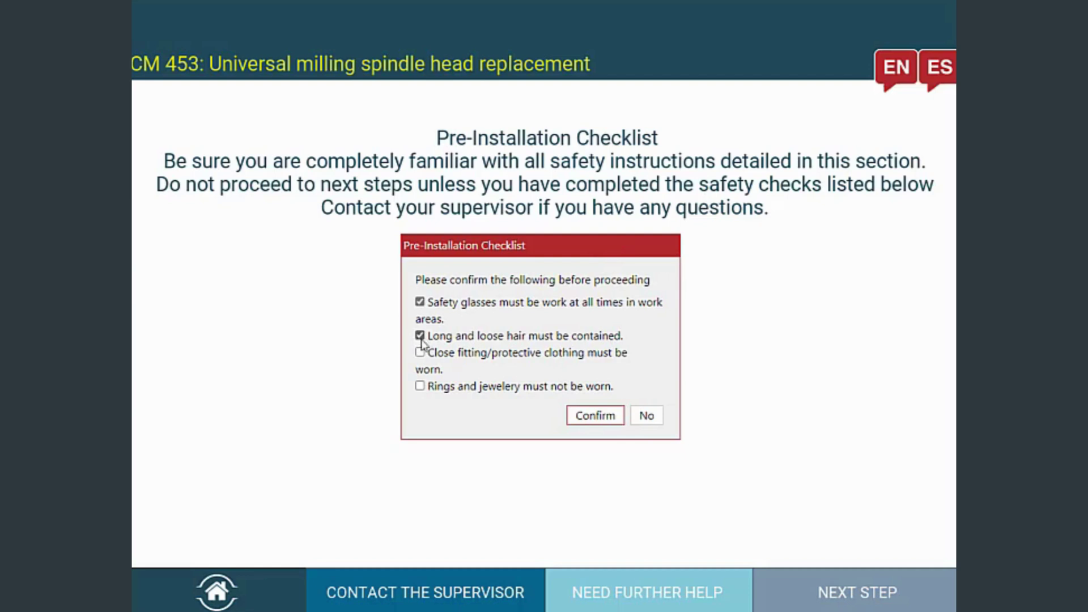
# Step: Tick the rings and jewelery item and confirm the Pre-Installation Checklist
pyautogui.click(419, 387)
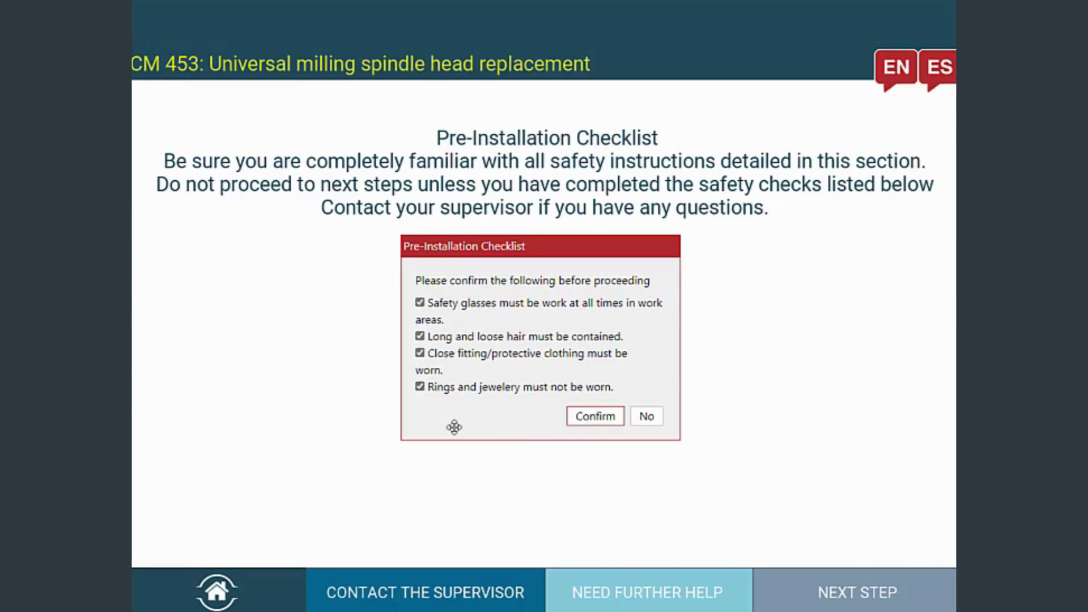
pyautogui.click(582, 419)
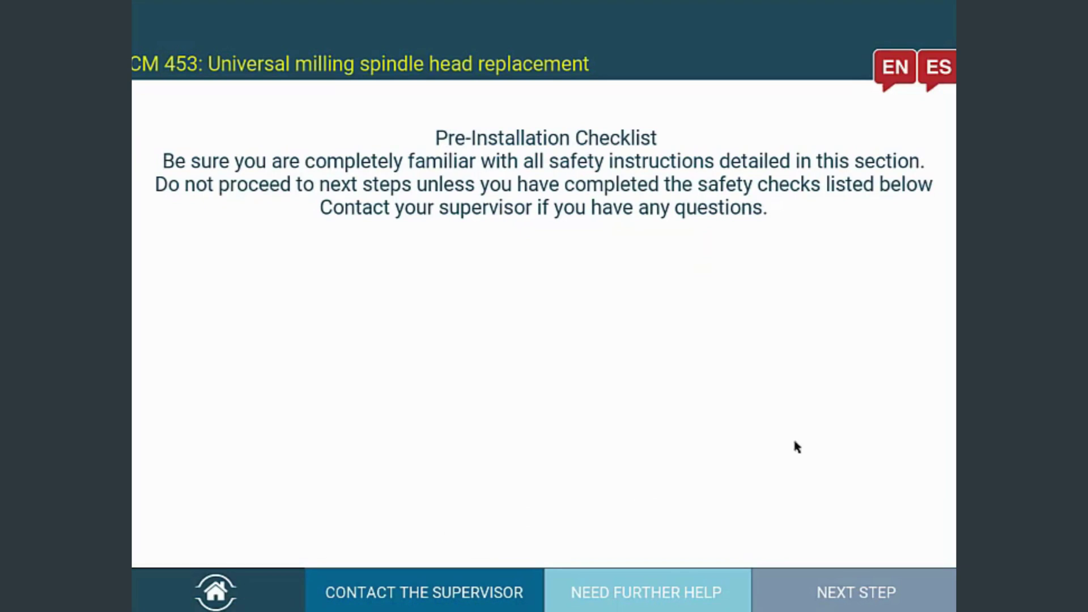
# Step: Switch the instructions to Spanish and tick and confirm all items of the Spanish pre-installation checklist
pyautogui.click(939, 74)
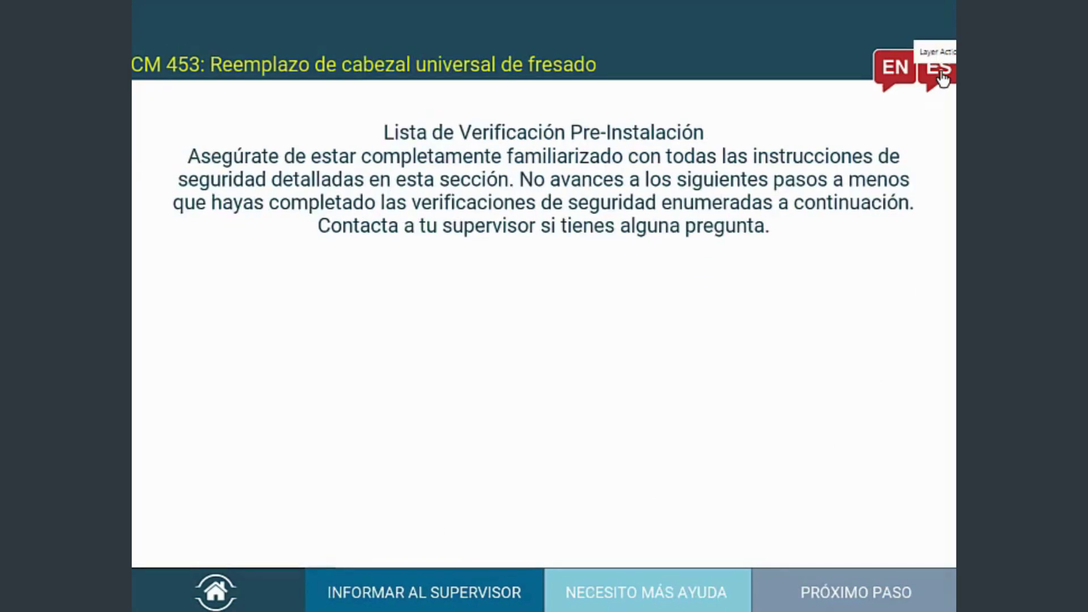
pyautogui.click(872, 602)
pyautogui.click(417, 336)
pyautogui.click(417, 369)
pyautogui.click(417, 387)
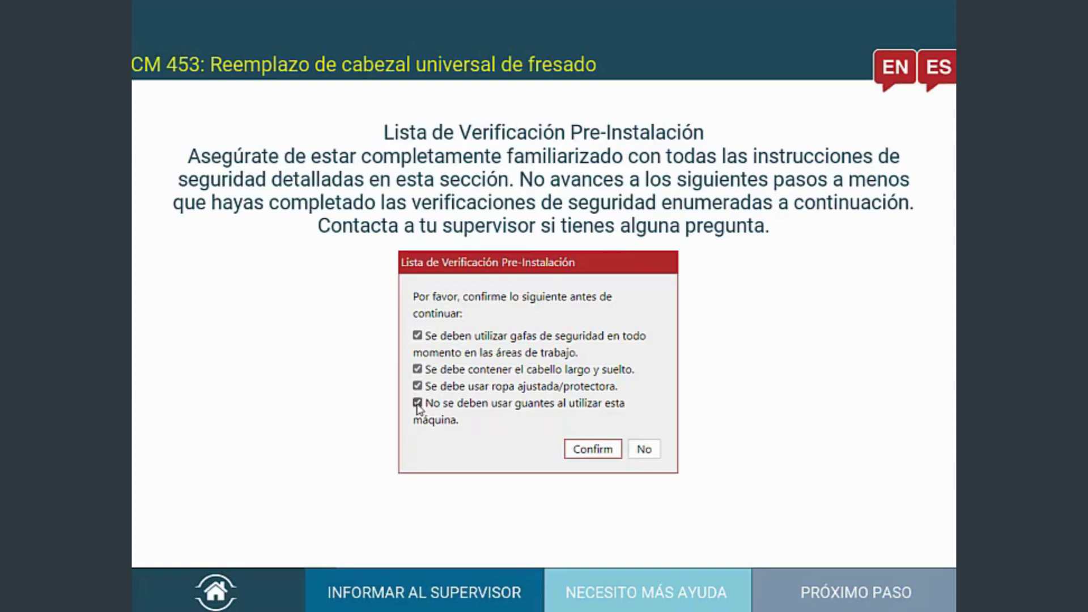
pyautogui.click(596, 452)
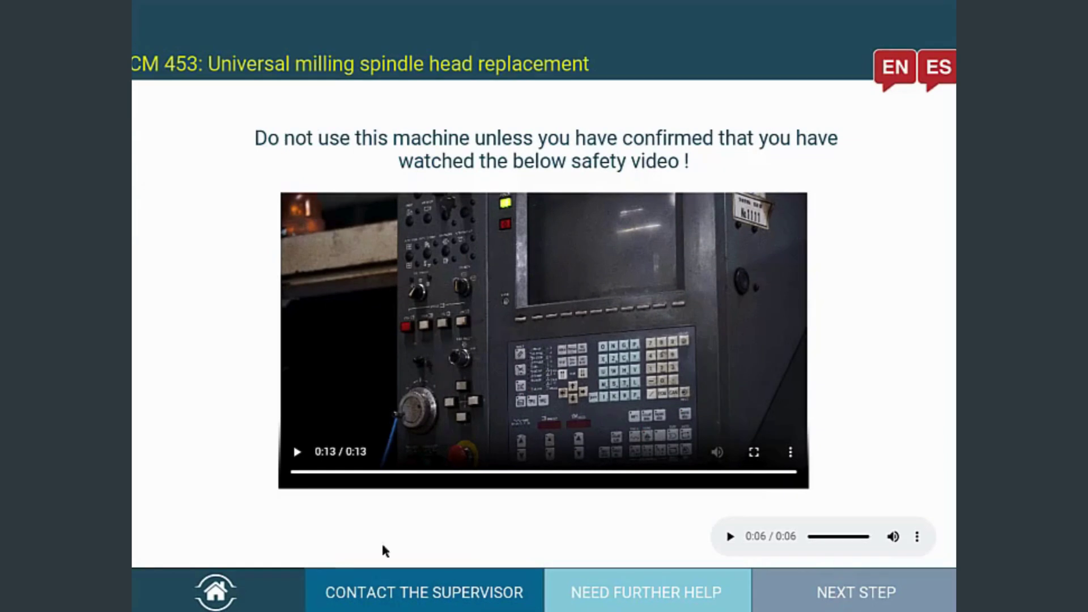
# Step: Play the safety video and its audio narration, and confirm that the video has been watched
pyautogui.click(296, 452)
pyautogui.click(730, 536)
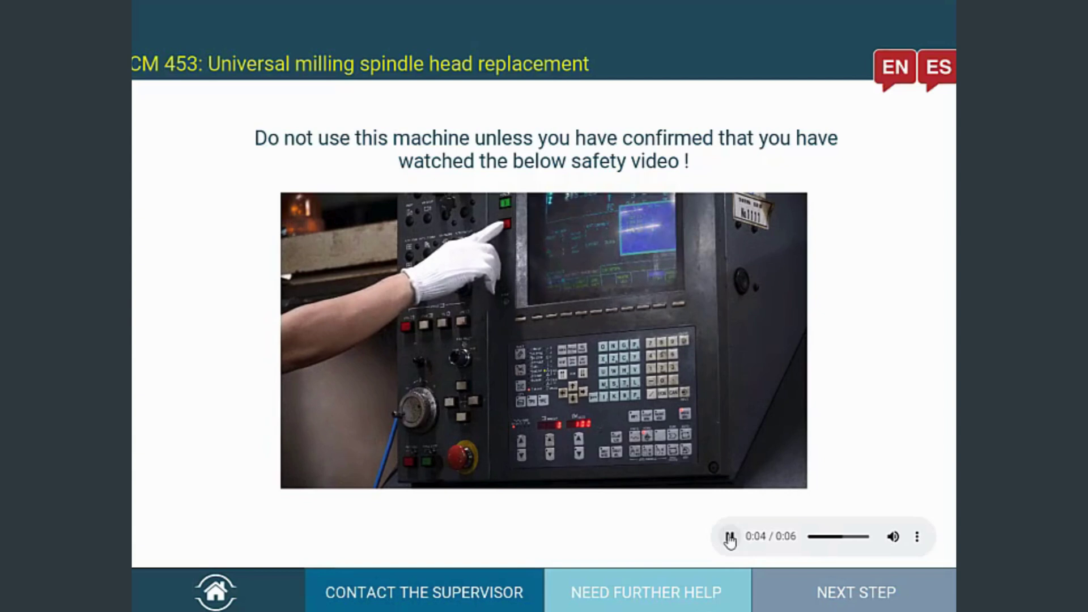
pyautogui.click(854, 593)
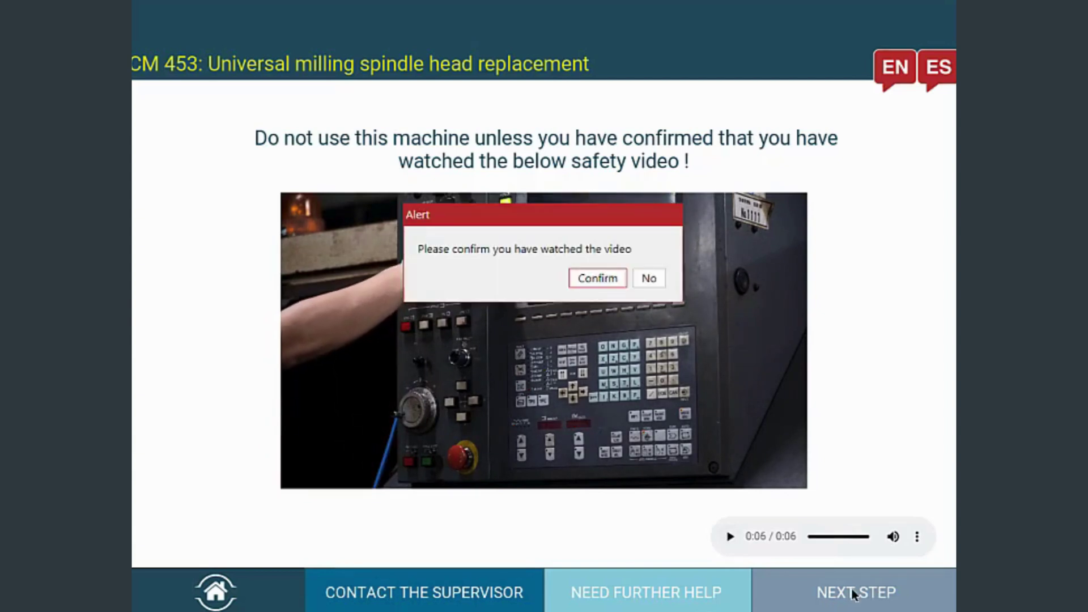
pyautogui.click(598, 277)
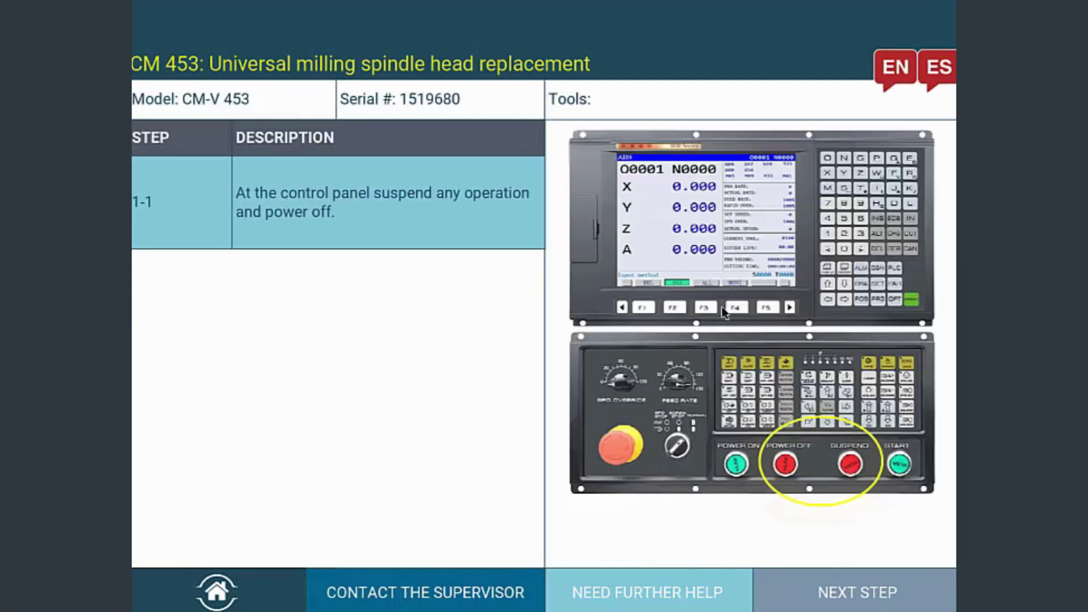
# Step: Advance past the power-off and power-disconnect instructions to step 3-1 and load its 3D model
pyautogui.click(837, 599)
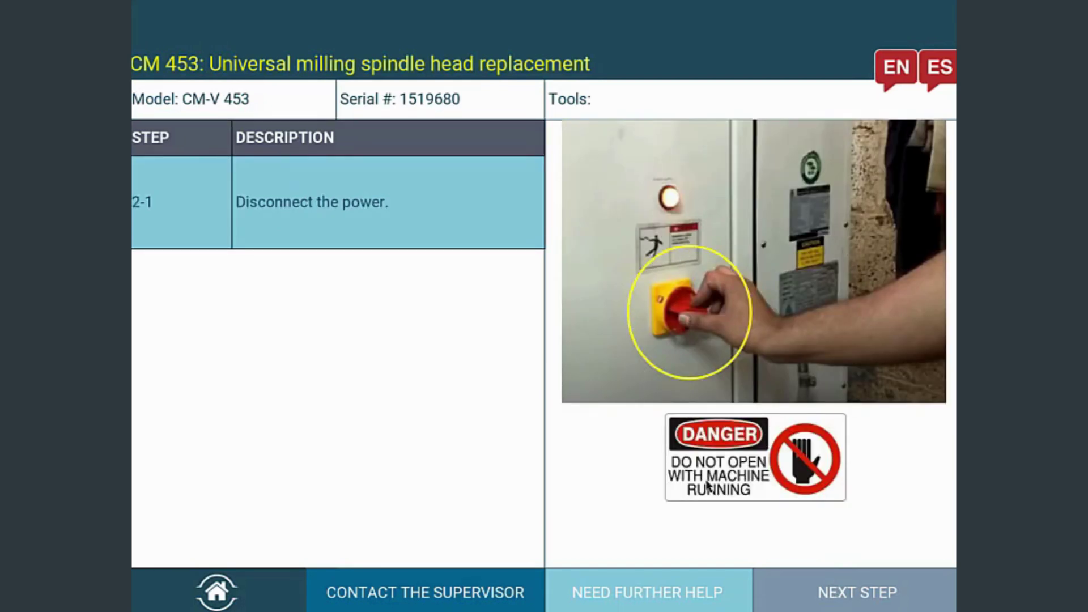
pyautogui.click(834, 604)
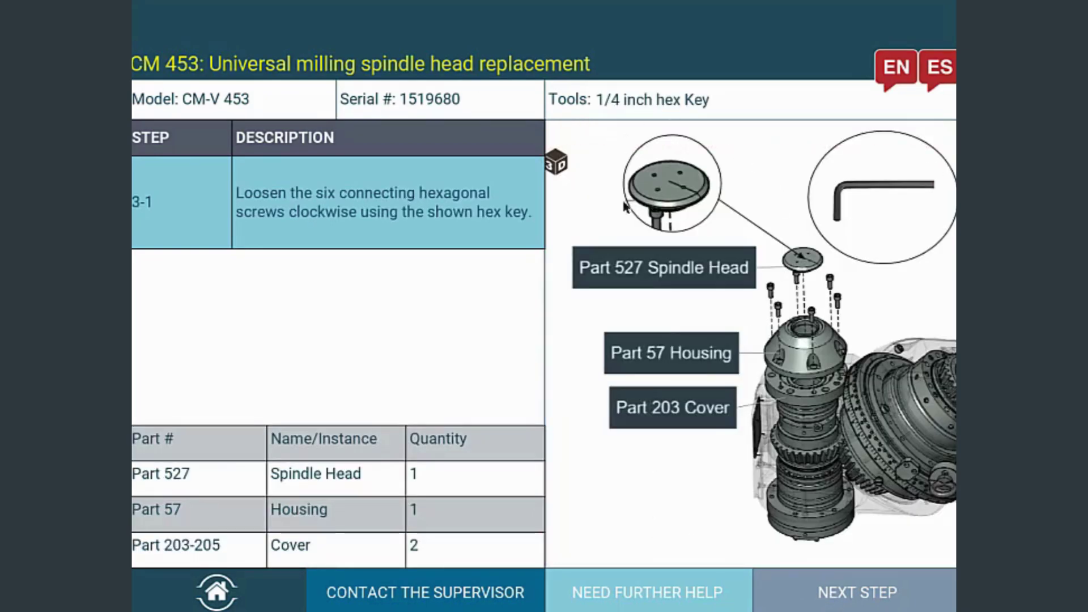
pyautogui.click(803, 372)
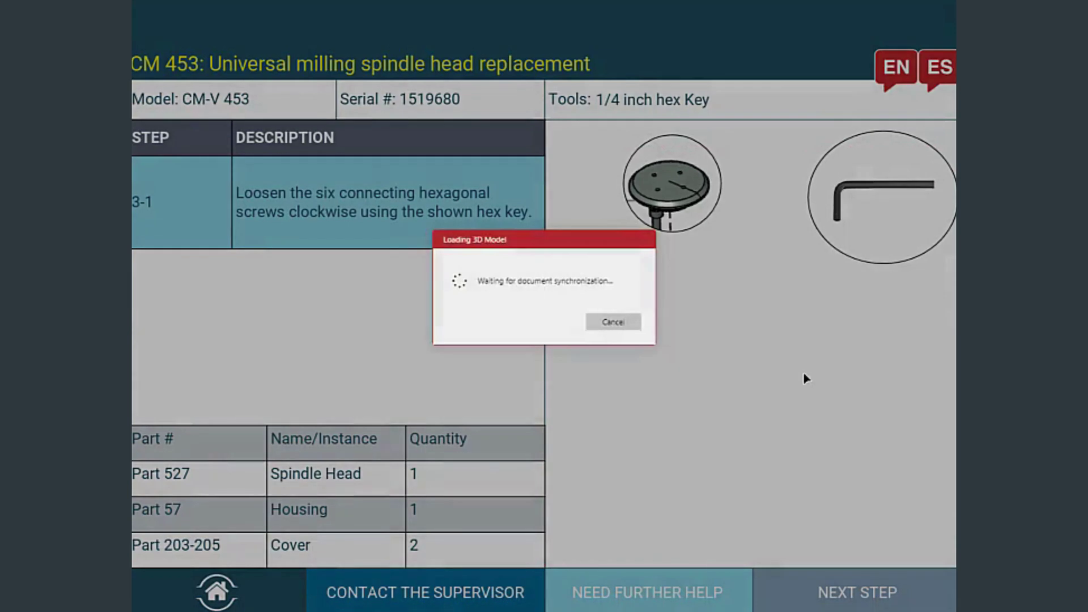
pyautogui.click(803, 399)
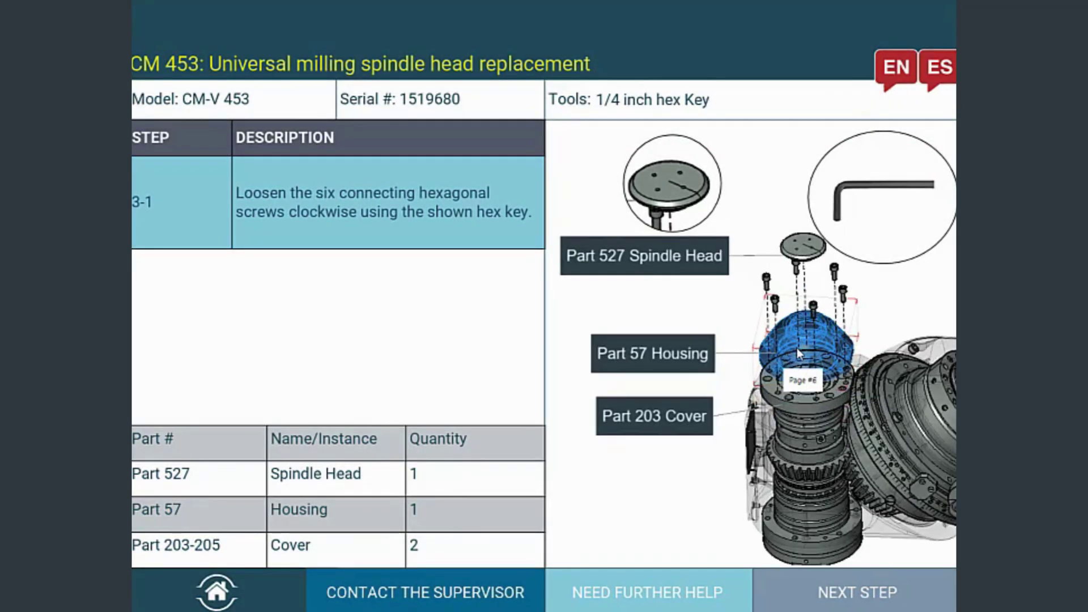
# Step: Isolate the Part 57 Housing in the step 3-1 model to view it alone, and restore the full assembly
pyautogui.rightClick(863, 351)
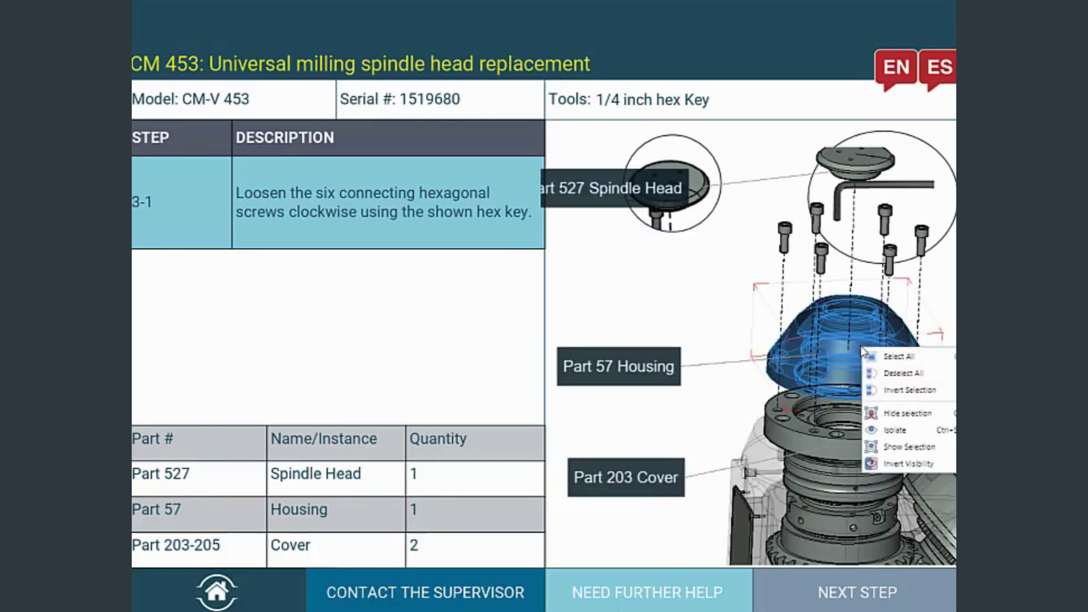
pyautogui.click(902, 431)
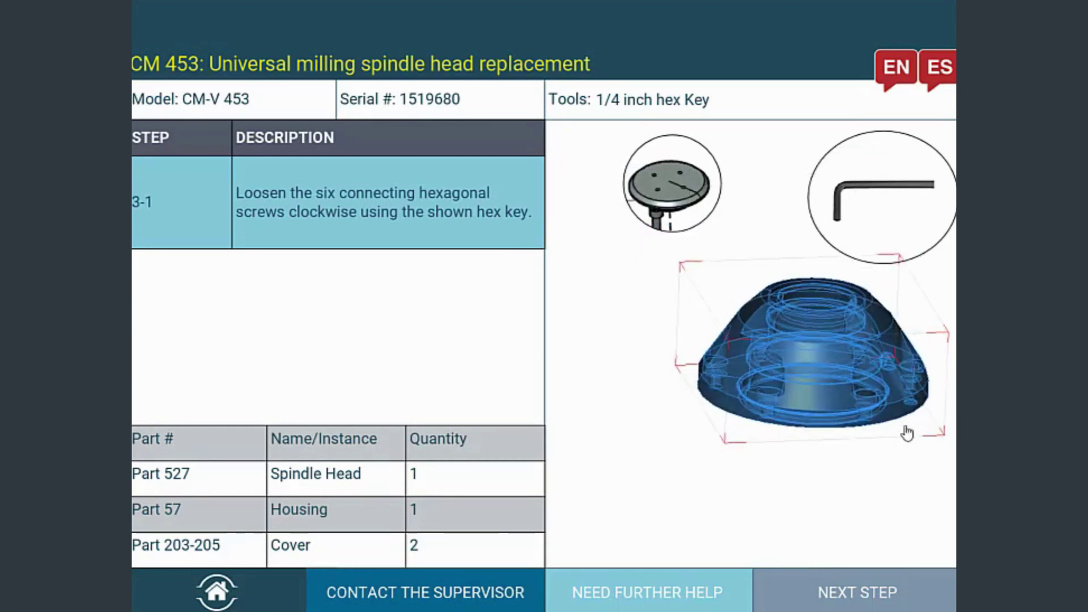
pyautogui.click(921, 498)
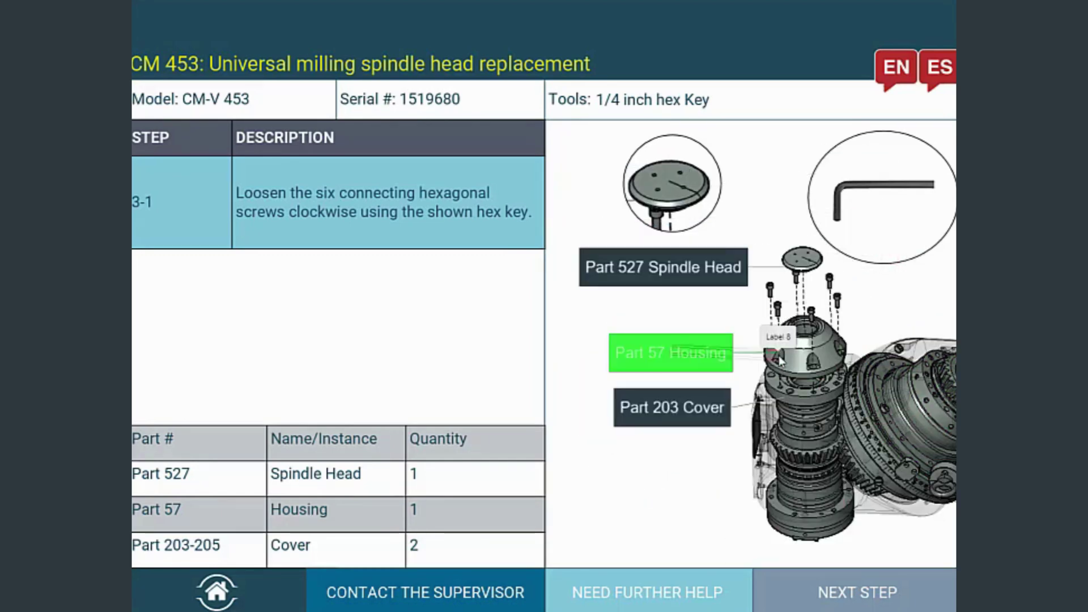
# Step: Show the Part 57 Housing on its own again and rotate it to examine its bore and screw holes
pyautogui.click(664, 348)
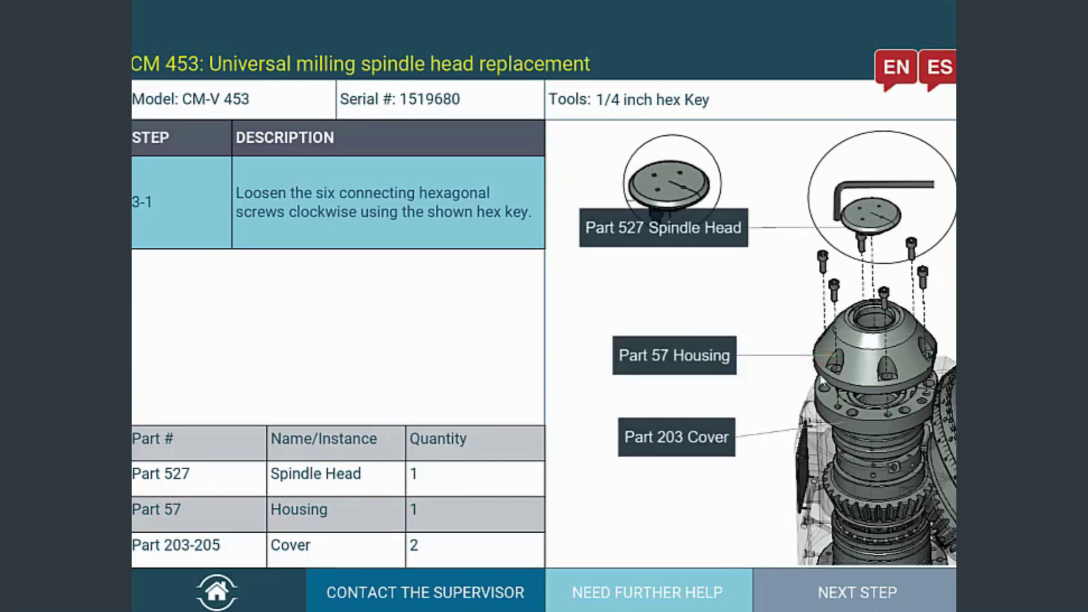
pyautogui.doubleClick(886, 370)
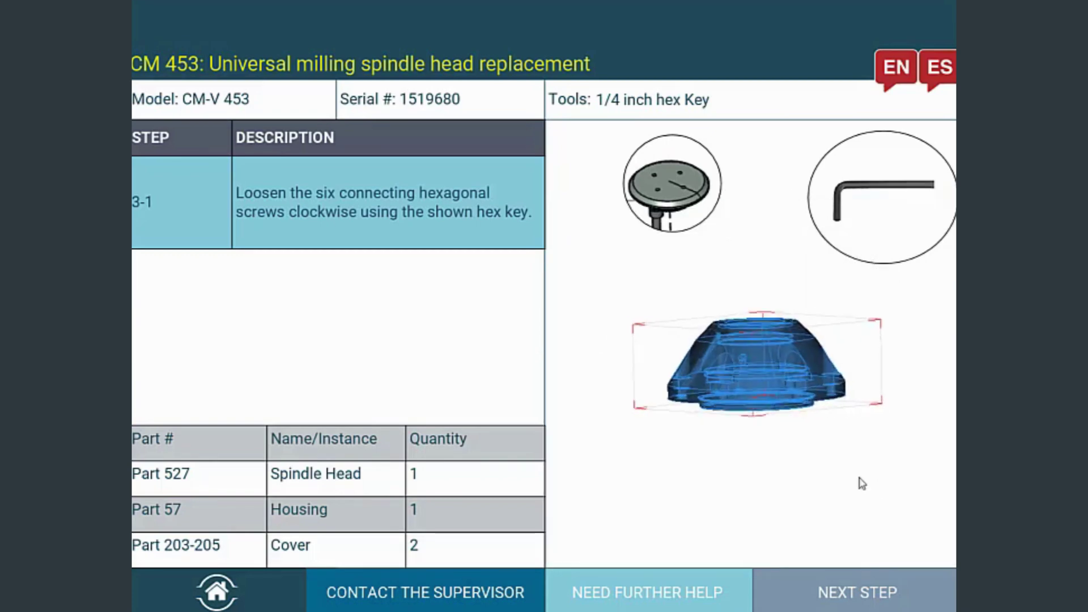
pyautogui.click(876, 483)
pyautogui.moveTo(792, 372); pyautogui.dragTo(785, 417)
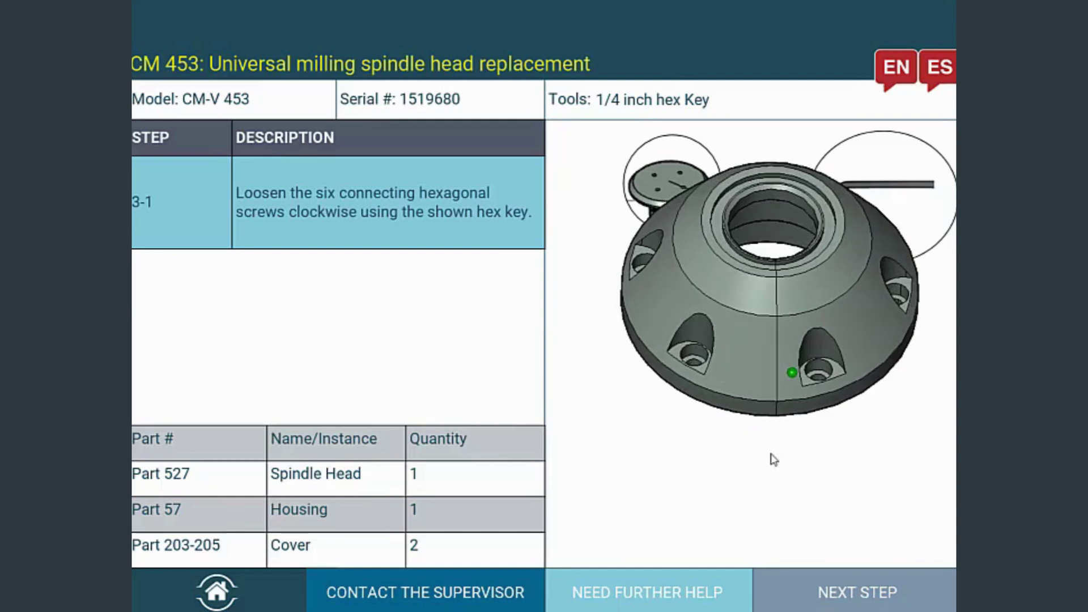
pyautogui.moveTo(764, 472); pyautogui.dragTo(771, 426, button='middle')
pyautogui.doubleClick(772, 424)
pyautogui.scroll(2, 824, 367)
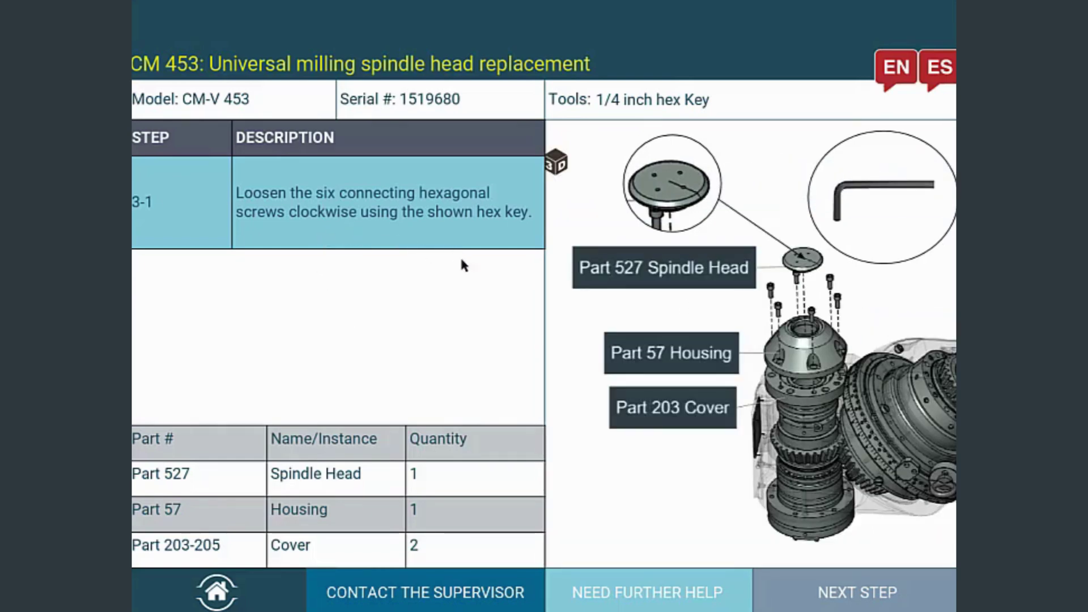
# Step: Play the further-help animation for loosening the hexagonal screws and advance to step 4-1
pyautogui.click(654, 594)
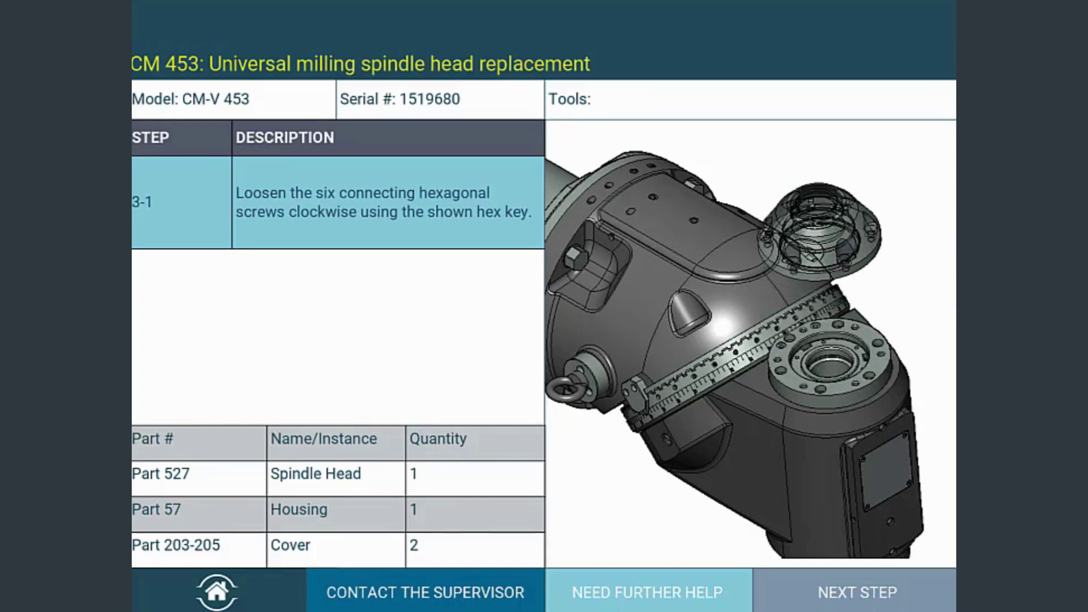
pyautogui.click(887, 593)
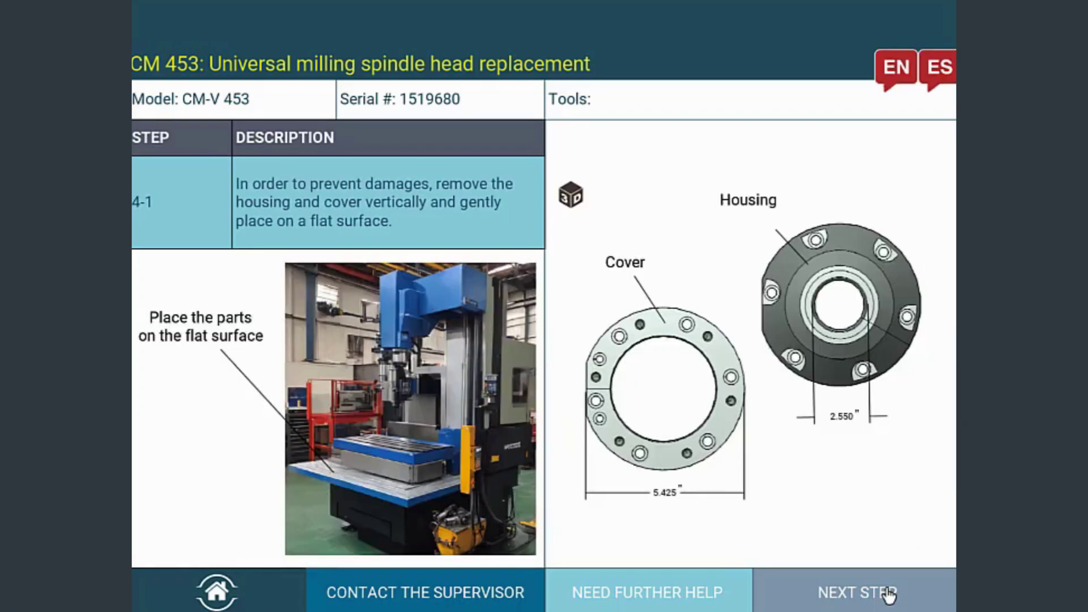
# Step: Isolate and rotate the housing in step 4-1's 3D view, and continue to the spindle head removal instruction
pyautogui.moveTo(701, 428)
pyautogui.moveTo(831, 395)
pyautogui.click(841, 369)
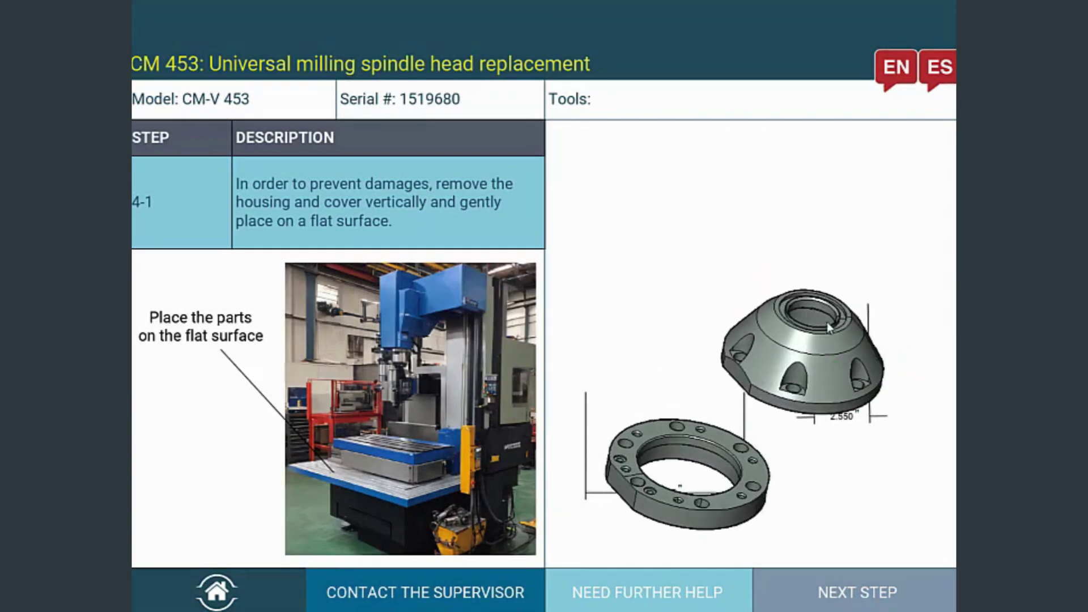
pyautogui.rightClick(828, 364)
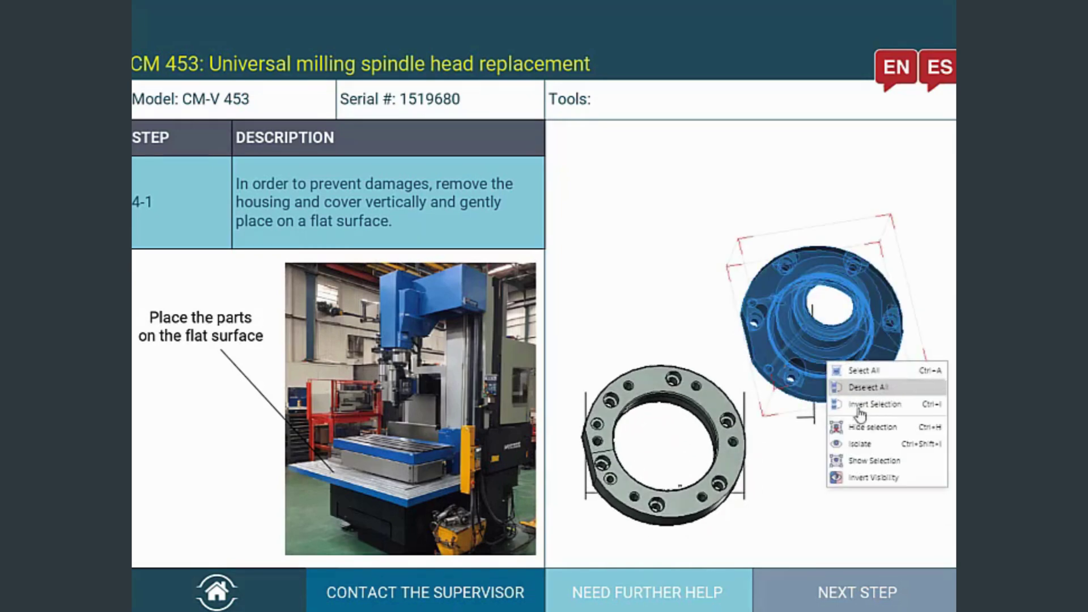
pyautogui.click(861, 444)
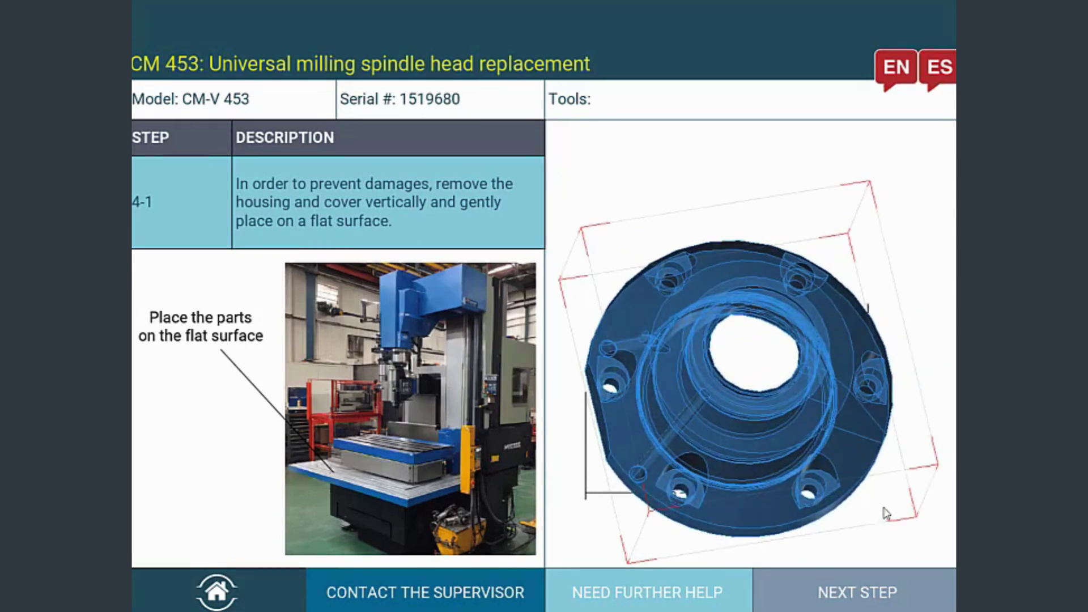
pyautogui.click(922, 301)
pyautogui.moveTo(818, 427)
pyautogui.mouseDown()
pyautogui.moveTo(825, 329)
pyautogui.moveTo(797, 446)
pyautogui.moveTo(832, 411)
pyautogui.mouseUp()
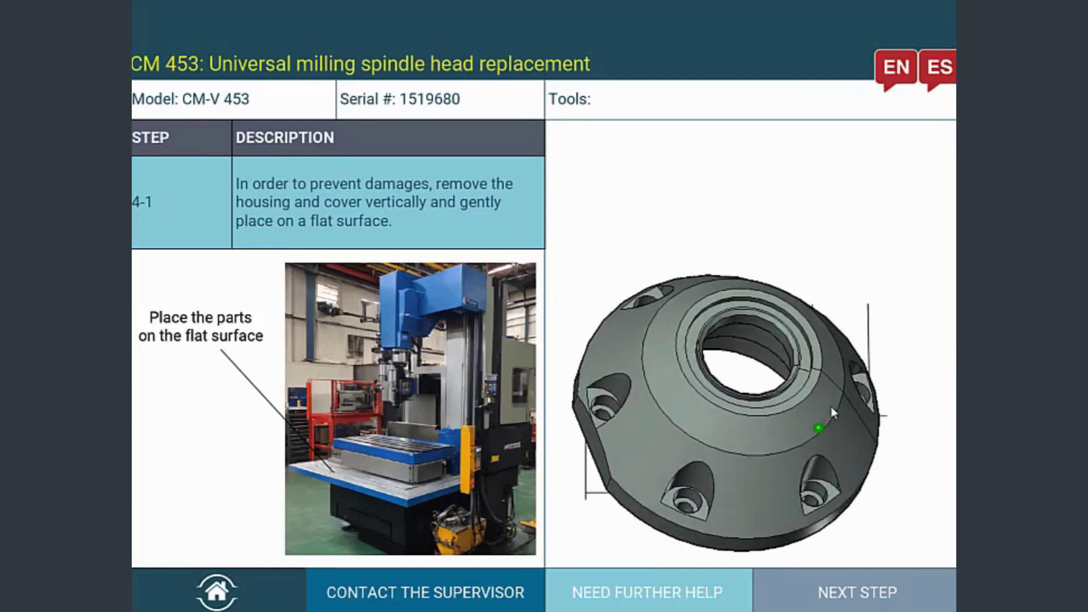
pyautogui.click(855, 594)
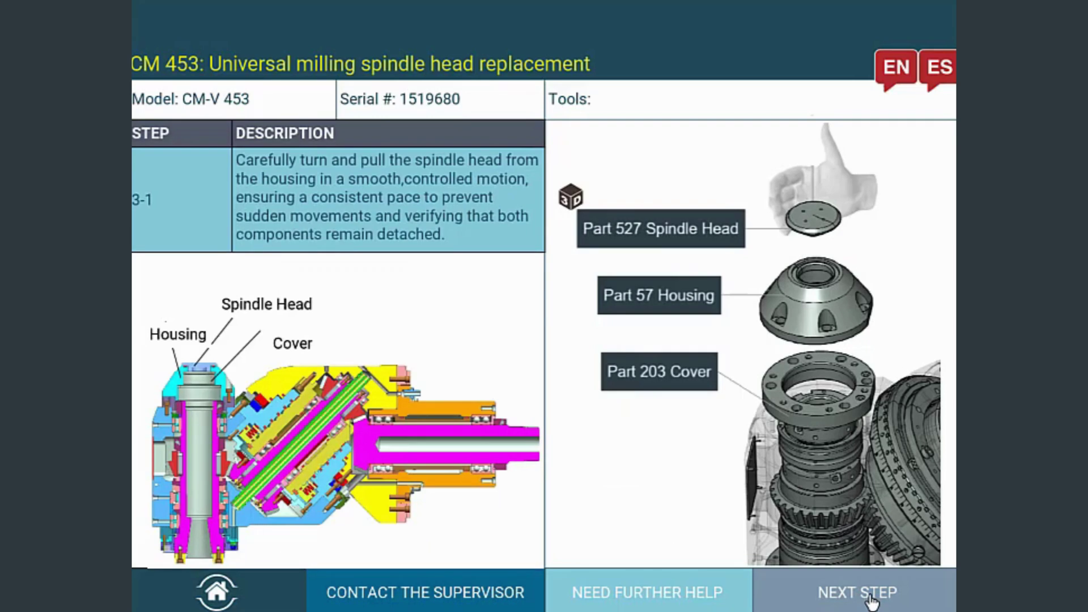
pyautogui.moveTo(915, 327)
# Step: Draft a supervisor inquiry with an image, commenting "The parts on the floor do not match the instructions. Please see the attached image for reference."
pyautogui.click(406, 594)
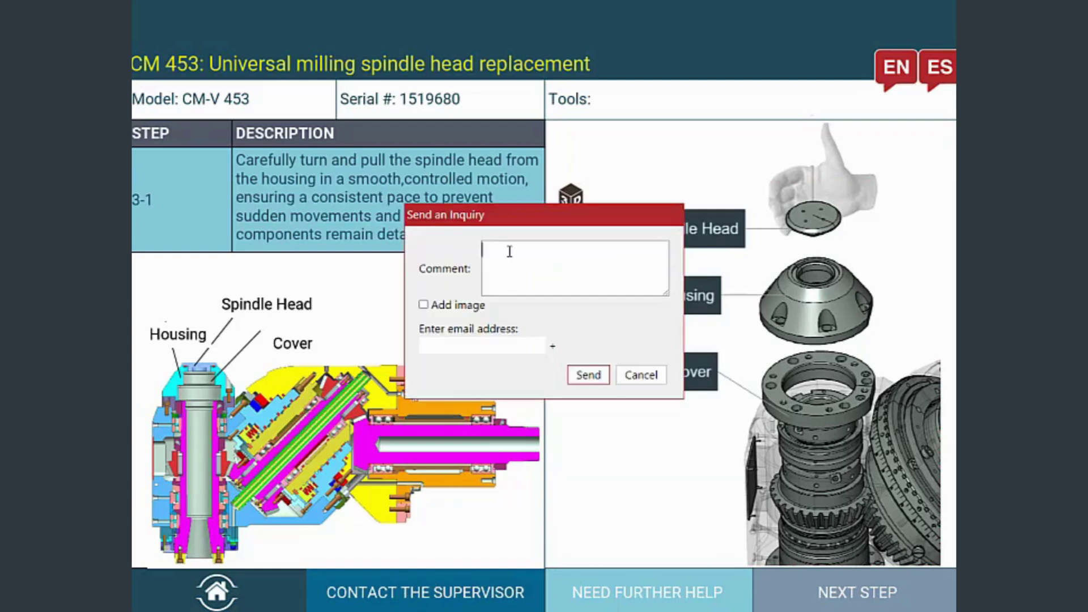
pyautogui.write('The parts on the fl')
pyautogui.write('oor do not match the instr')
pyautogui.write('uctions.')
pyautogui.write('. Please see')
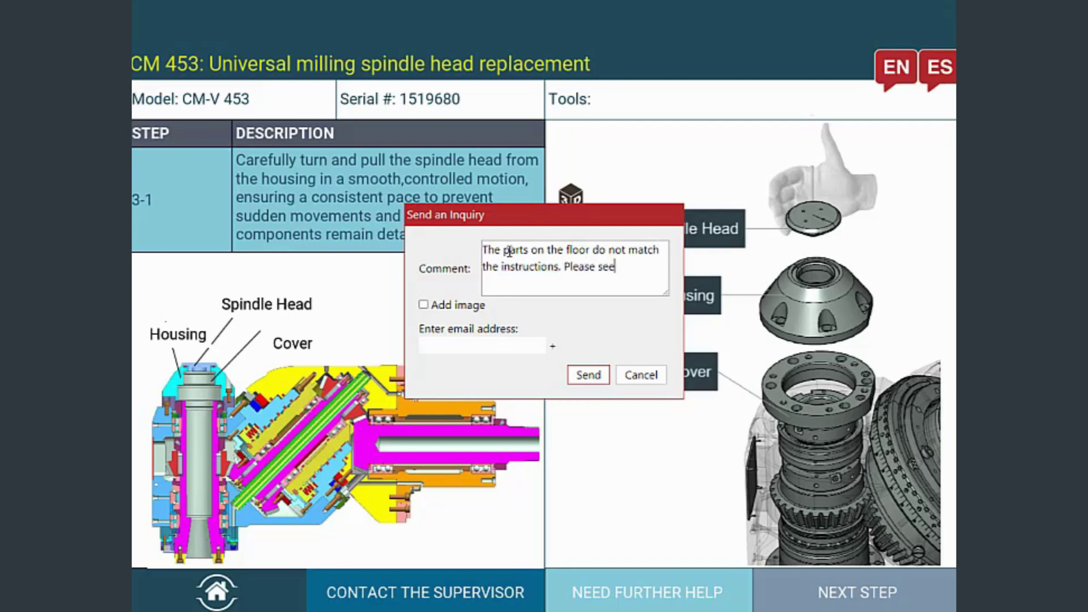
pyautogui.write(' the attached image')
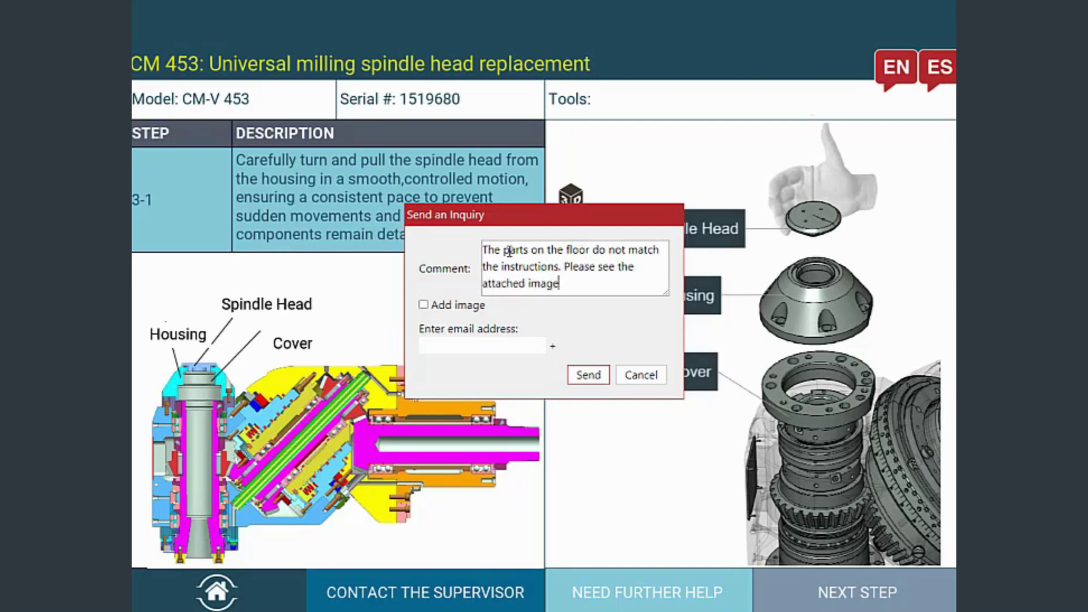
pyautogui.write(' for reference.')
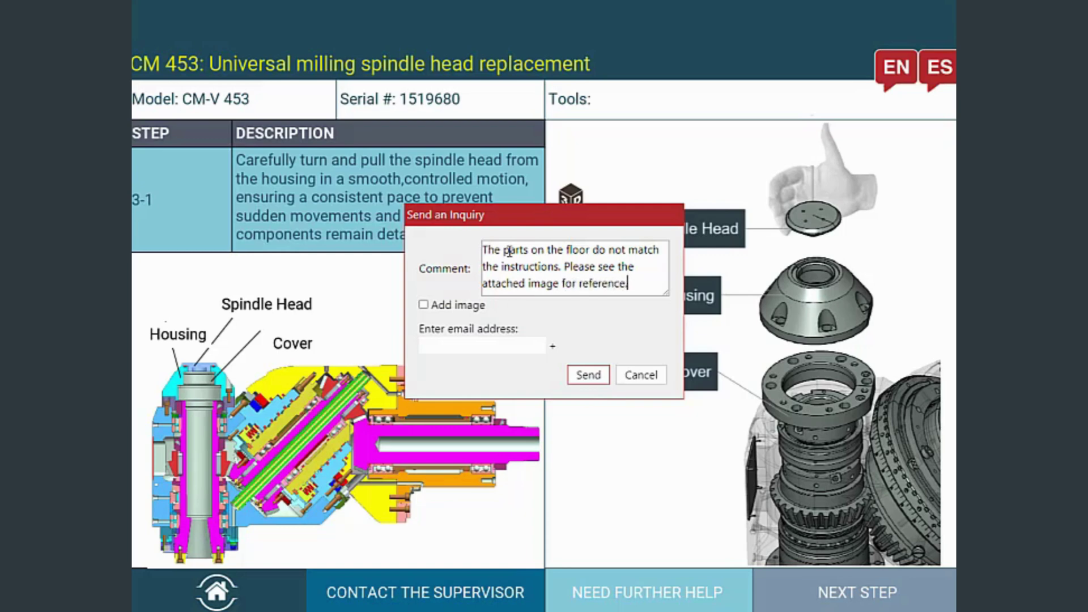
pyautogui.click(423, 304)
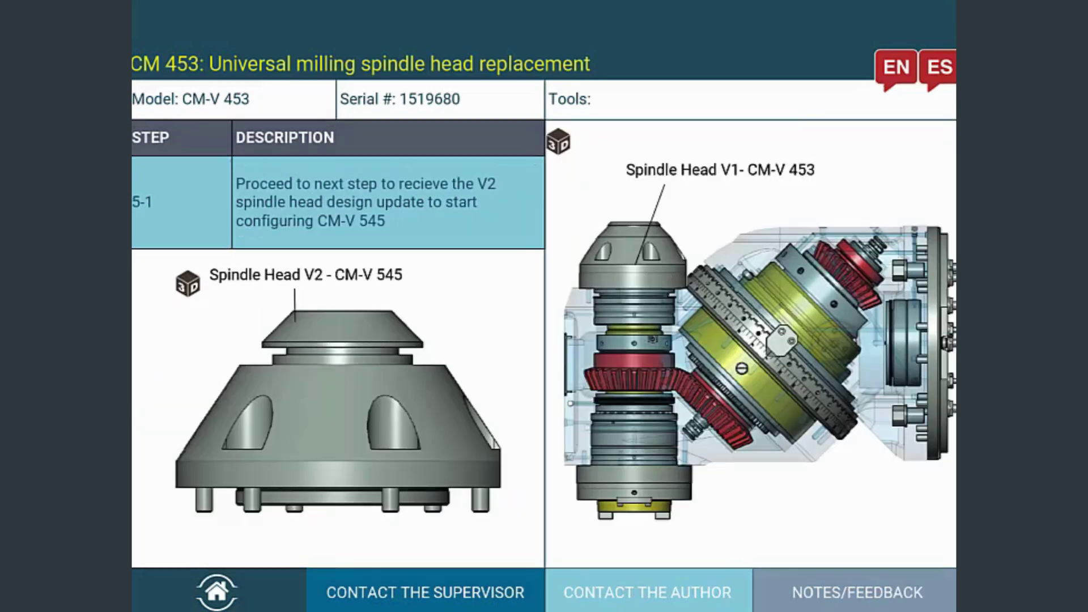
# Step: Examine the Spindle Head V1 - CM-V 453 assembly in 3D, highlighting its housing and neighbouring components from different angles
pyautogui.click(558, 142)
pyautogui.moveTo(665, 274); pyautogui.dragTo(705, 340, button='middle')
pyautogui.click(661, 271)
pyautogui.scroll(5, 636, 225)
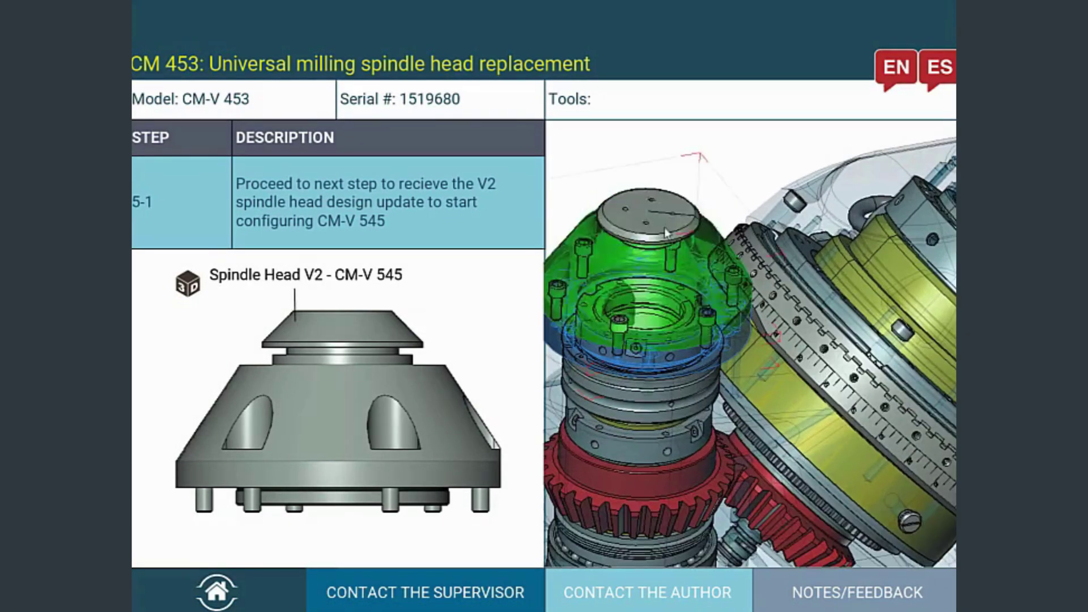
pyautogui.click(716, 140)
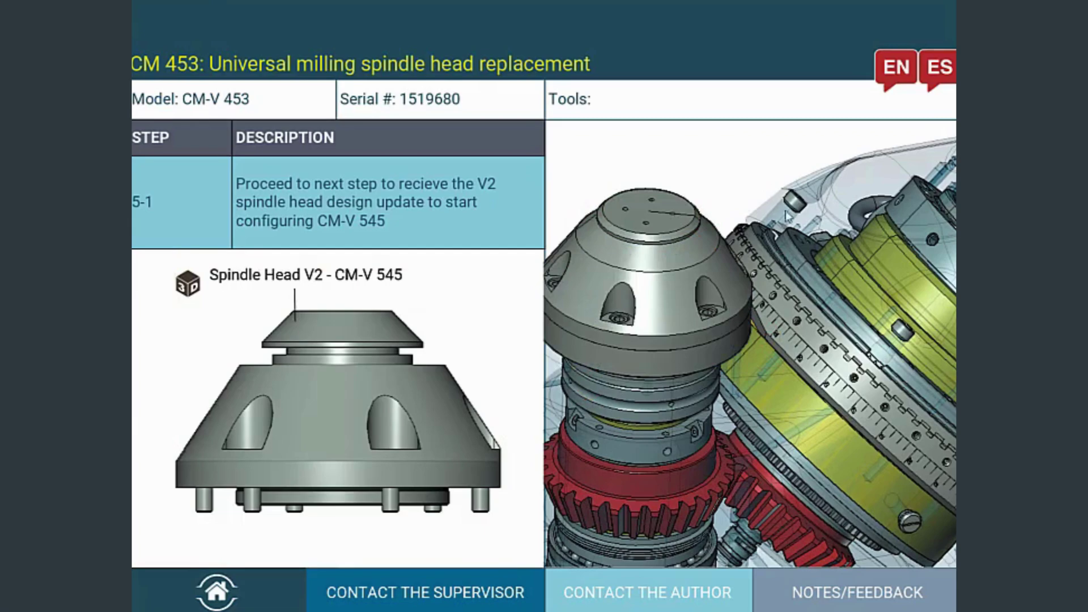
pyautogui.moveTo(856, 416); pyautogui.dragTo(813, 442)
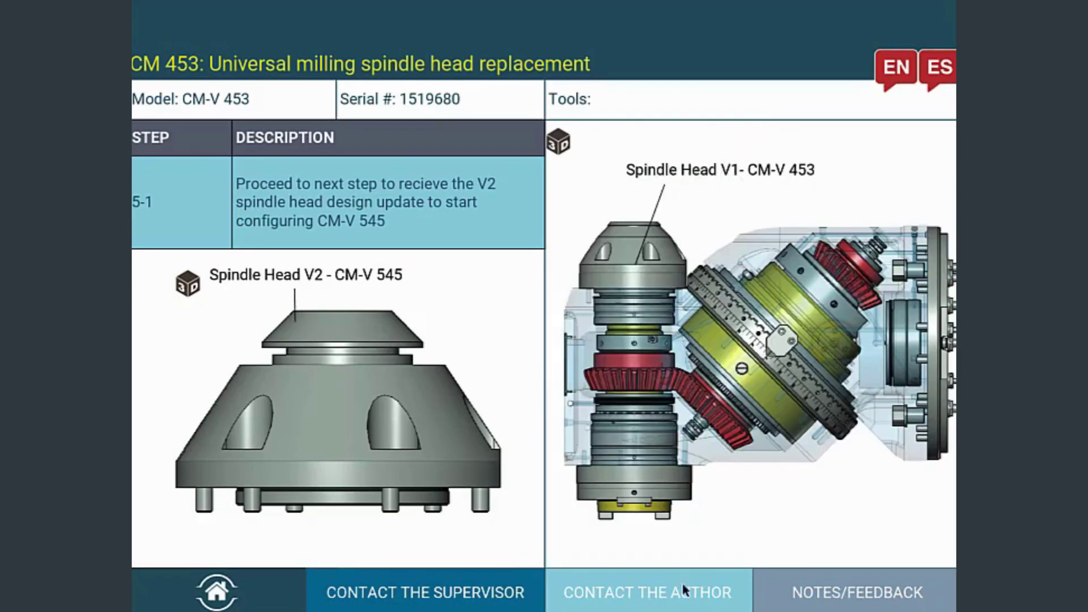
# Step: Send the author an inquiry with an image, commenting "Please update the model for the spindle head V2-CM-545. Thanks"
pyautogui.click(648, 592)
pyautogui.click(612, 258)
pyautogui.write('Plea')
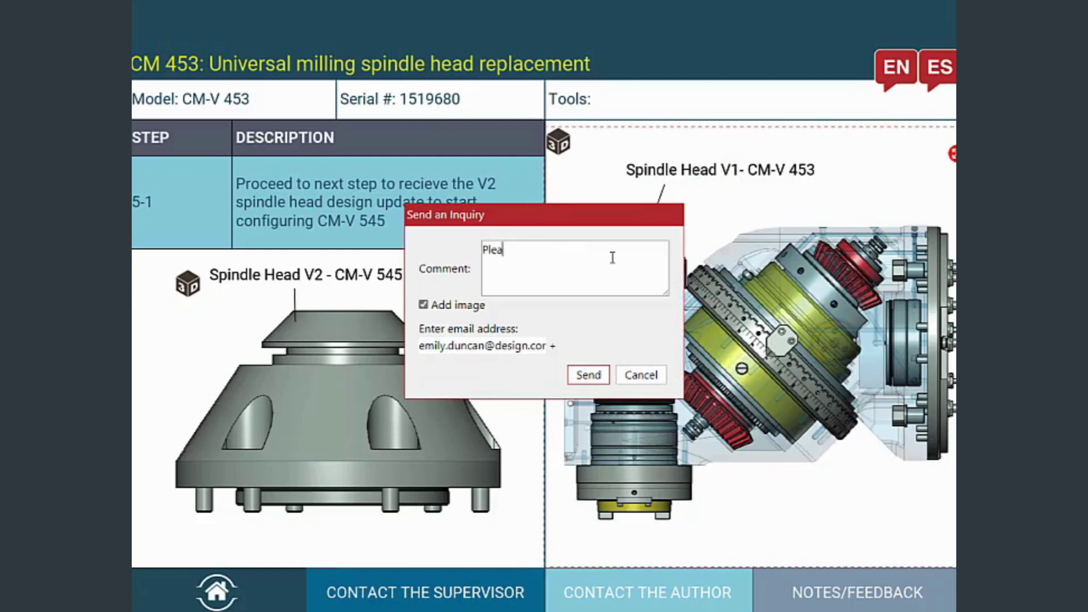
pyautogui.write('se update the model for the spindle head')
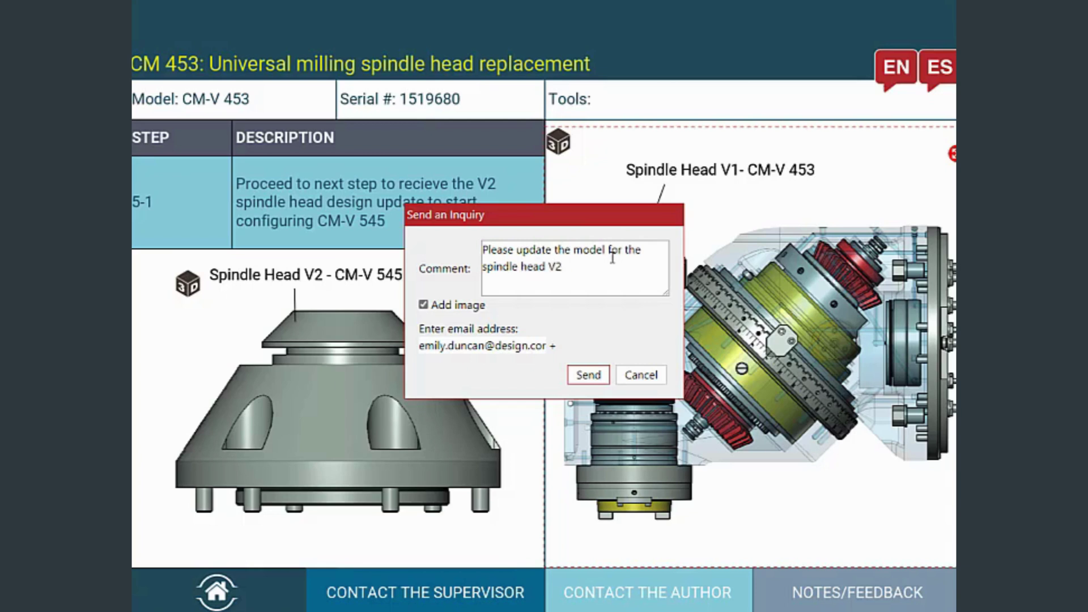
pyautogui.write(' V2-CM-545. Thanks')
pyautogui.click(588, 374)
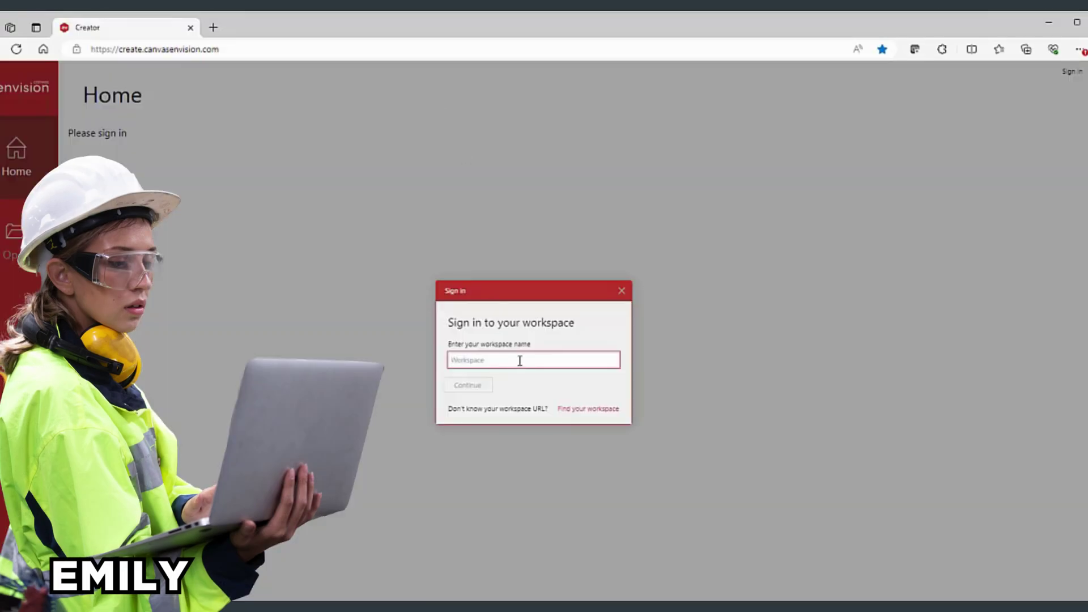
# Step: Switch to Canvas Envision and sign in with the account details, entering the account password
pyautogui.write('design')
pyautogui.press('Return')
pyautogui.write('e')
pyautogui.click(517, 378)
pyautogui.click(518, 376)
pyautogui.write('•••••')
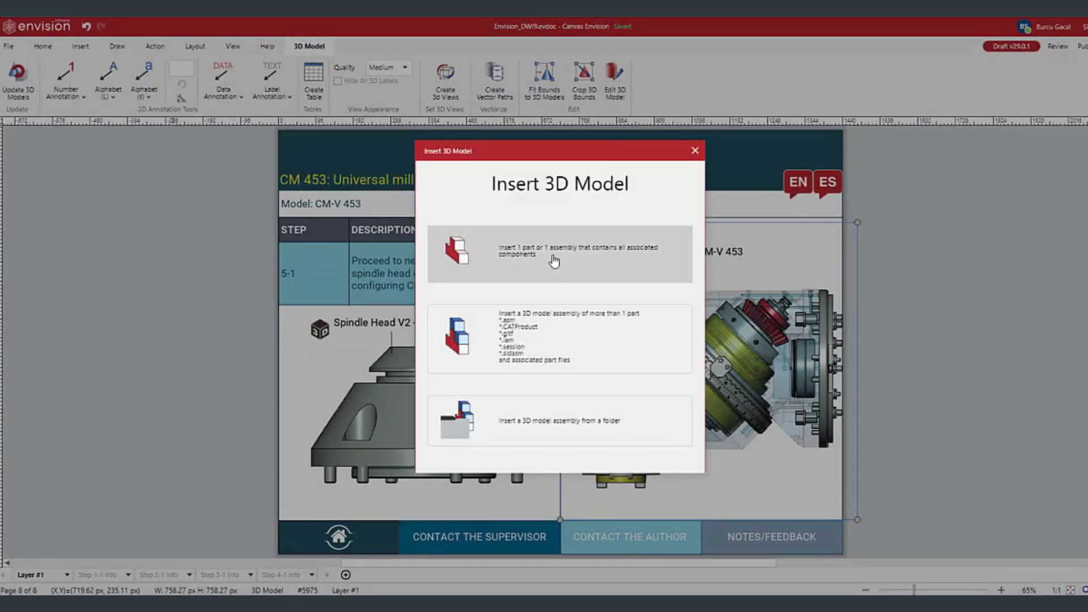
# Step: Insert the file Milling Head_CanvasGFX_ModelChange (1).step as a single part or assembly 3D model
pyautogui.click(554, 261)
pyautogui.click(469, 205)
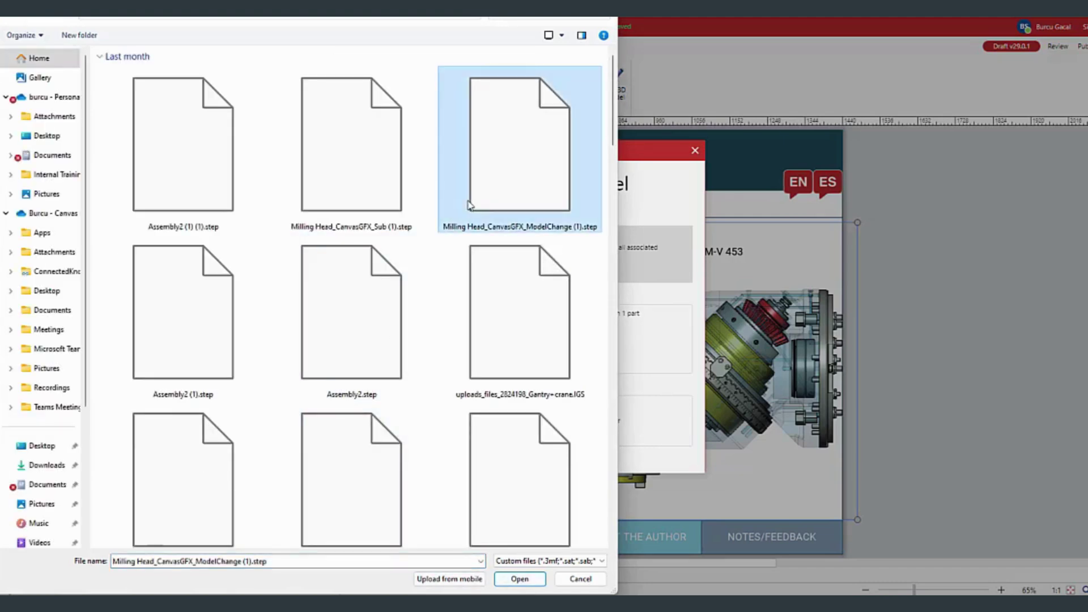
pyautogui.click(519, 579)
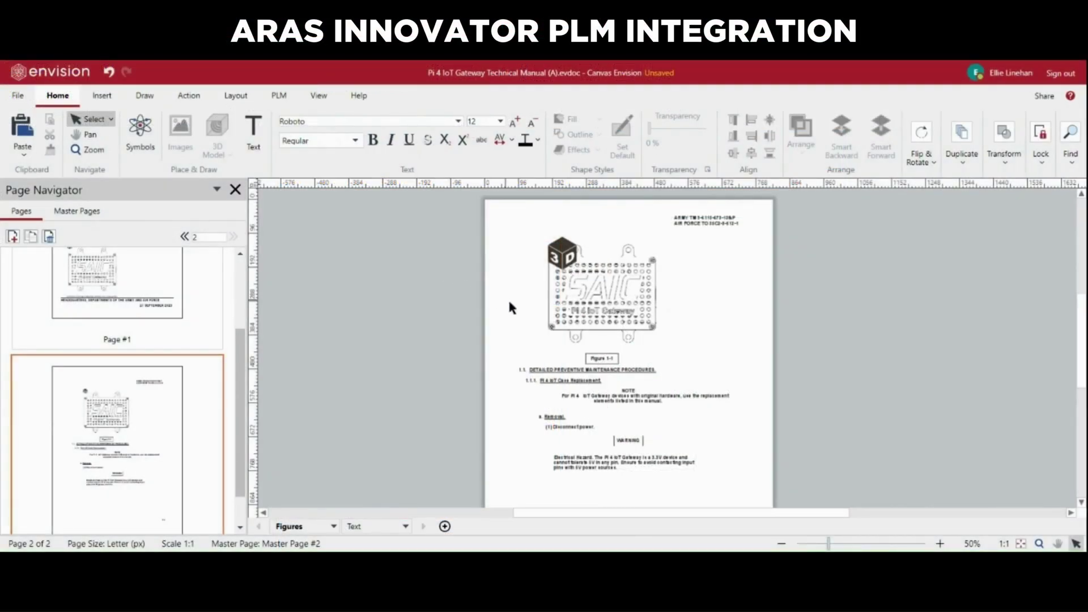
# Step: Choose a custom data annotation for the 3D model in Figure 1-1 of the Pi 4 IoT Gateway Technical Manual
pyautogui.click(643, 323)
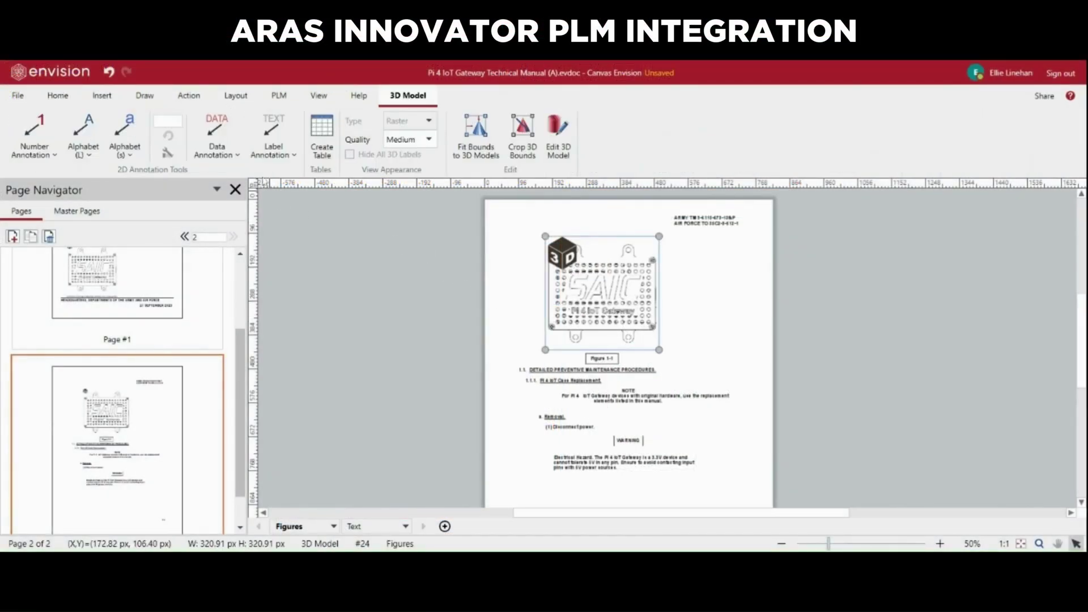
pyautogui.click(217, 151)
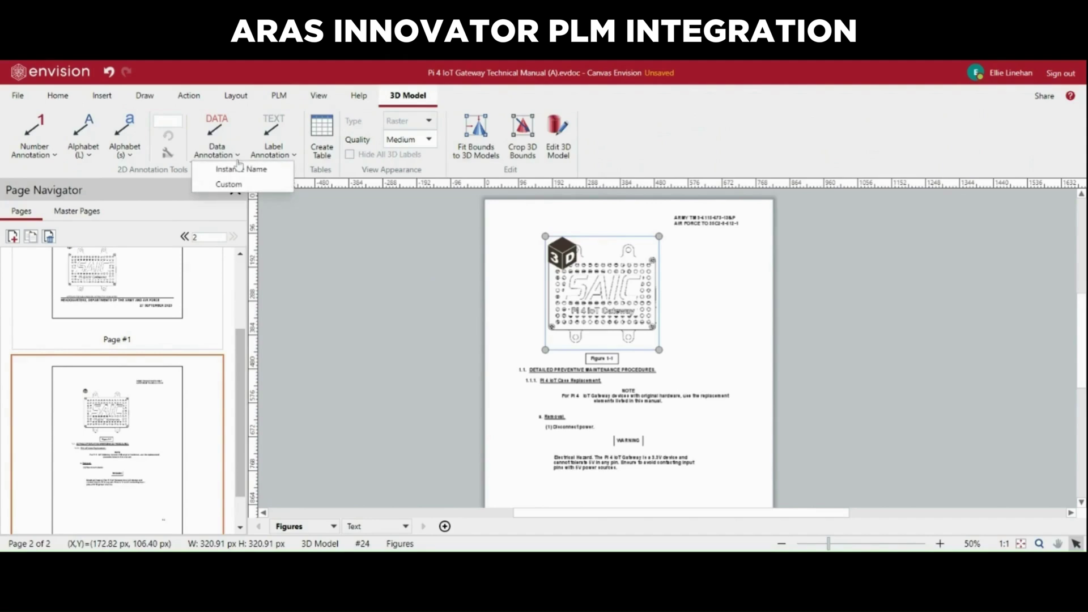
pyautogui.click(245, 189)
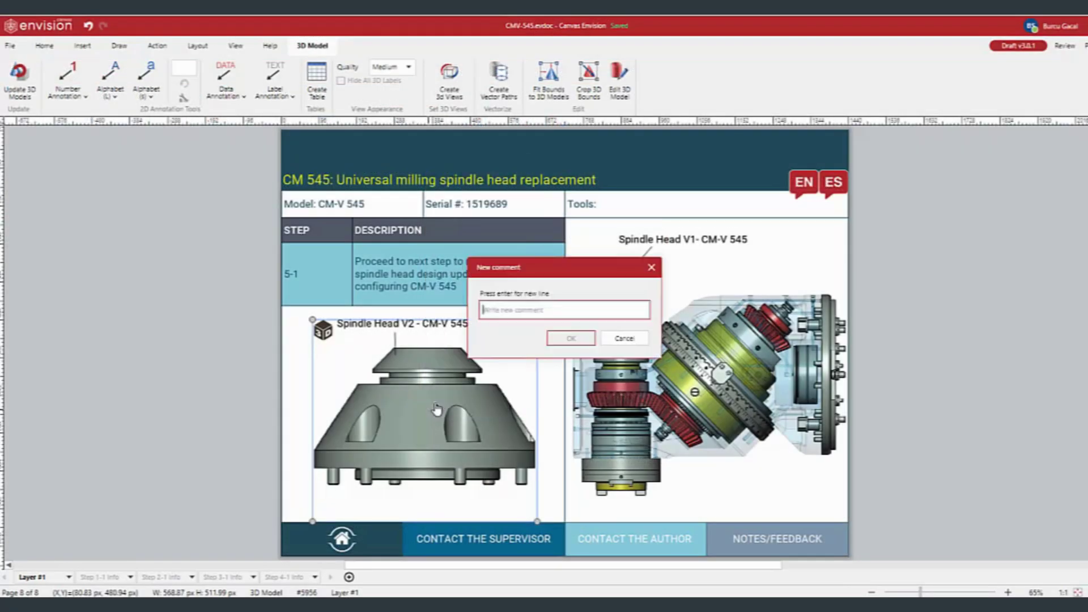
# Step: Add the comment "Updated spindle head- see the new model" to the Spindle Head V2 - CM-V 545 model
pyautogui.write('Updated spindle head- see the new mod')
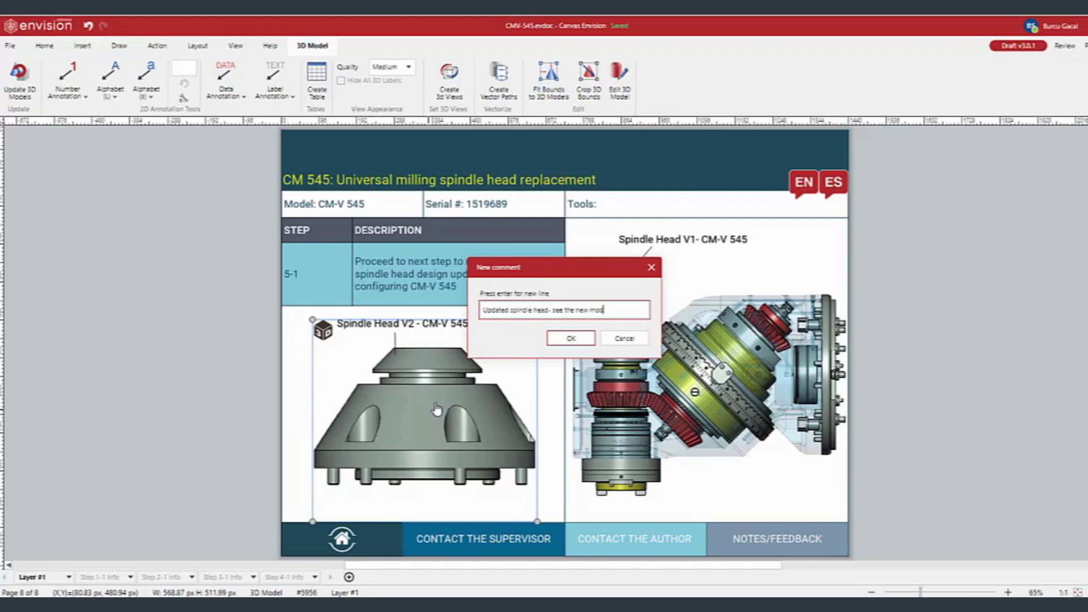
pyautogui.write('l')
pyautogui.click(570, 338)
# Step: Write a thank-you reply in the spindle head comment thread and open the comment's priority options
pyautogui.click(969, 245)
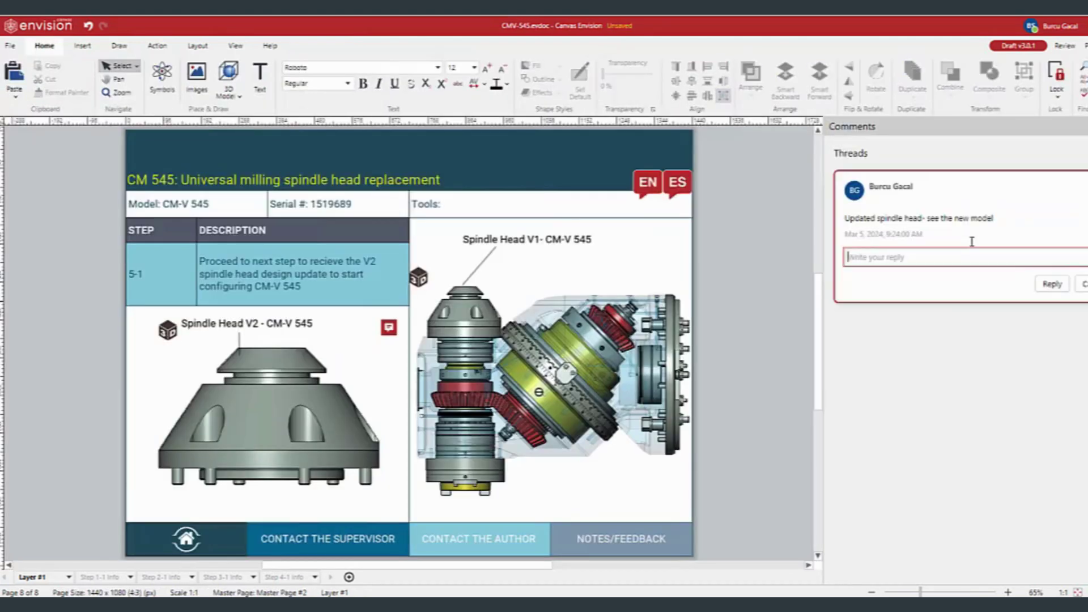
pyautogui.write('Thanks Emily!')
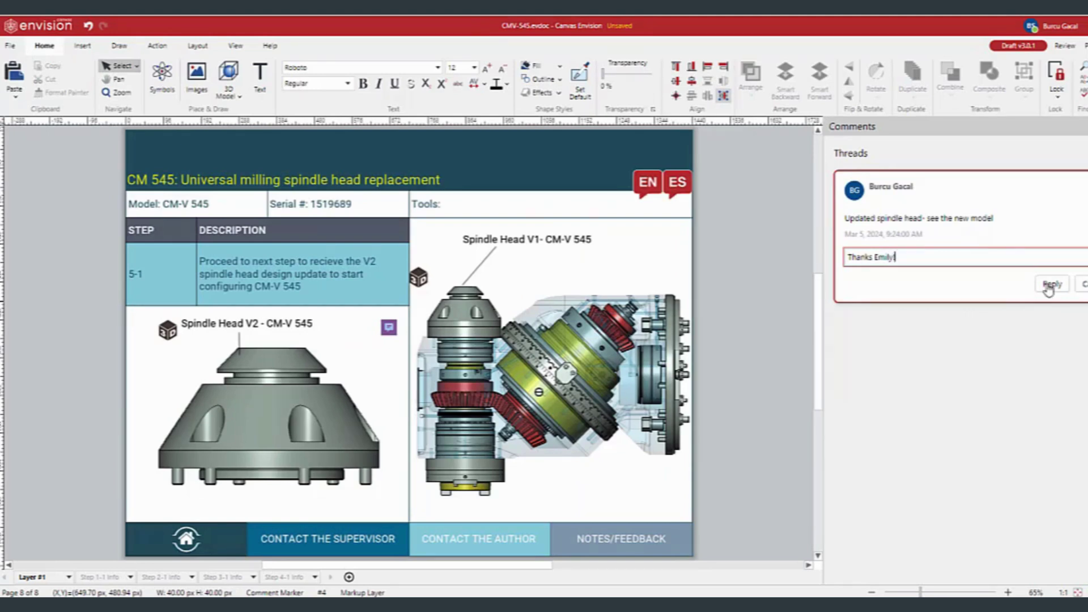
pyautogui.click(1084, 190)
pyautogui.moveTo(1037, 271)
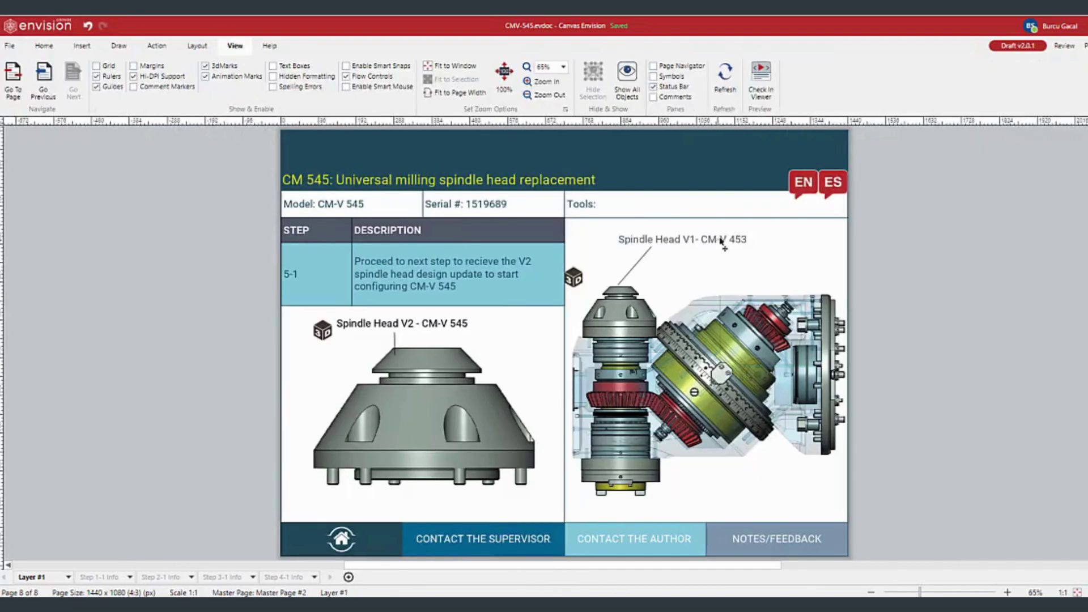
# Step: Change the model number in the Spindle Head V1 label to CM-V 545 and save the document
pyautogui.click(738, 241)
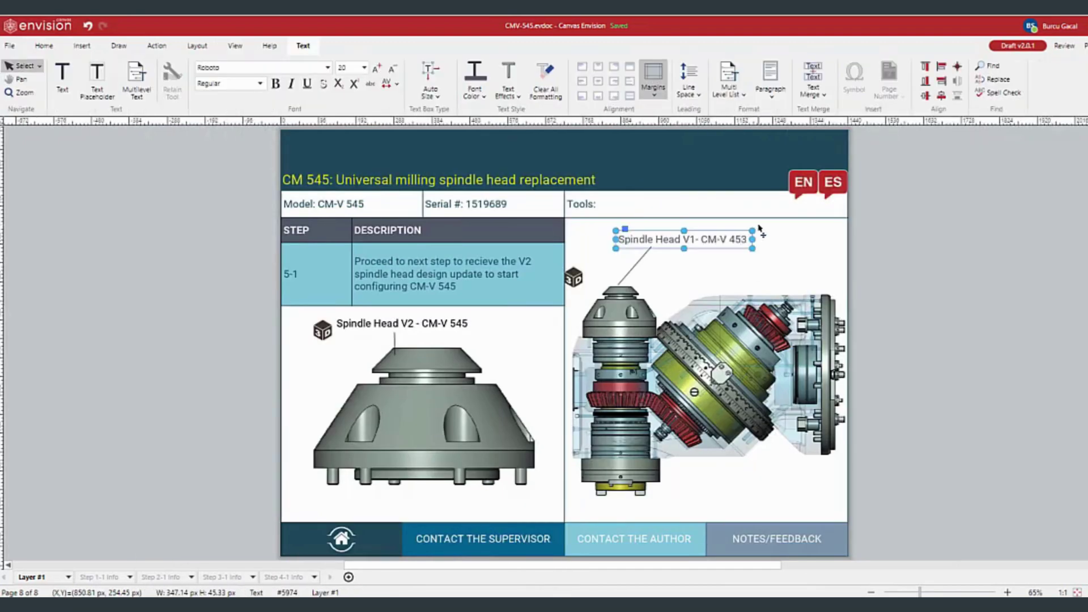
pyautogui.press('BackSpace')
pyautogui.press('BackSpace')
pyautogui.press('BackSpace')
pyautogui.press('BackSpace')
pyautogui.write('545')
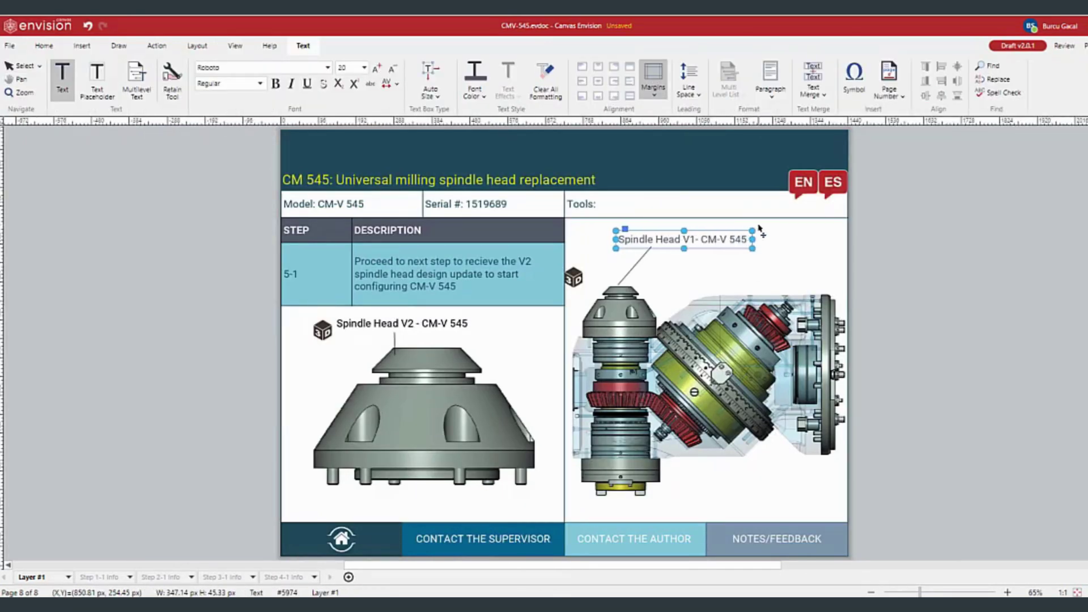
pyautogui.hotkey('ctrl', 's')
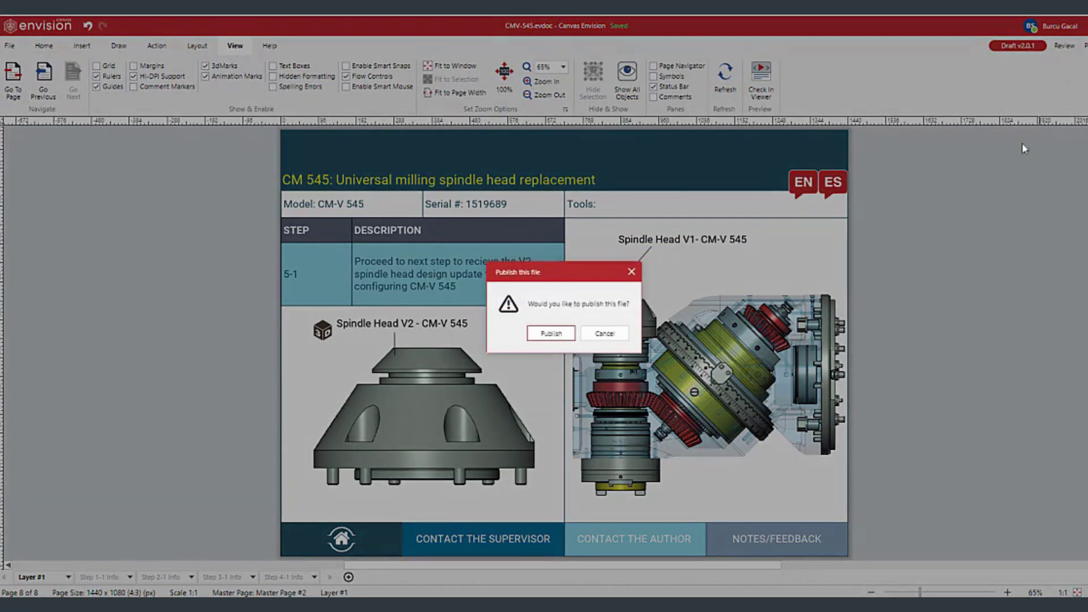
pyautogui.click(549, 333)
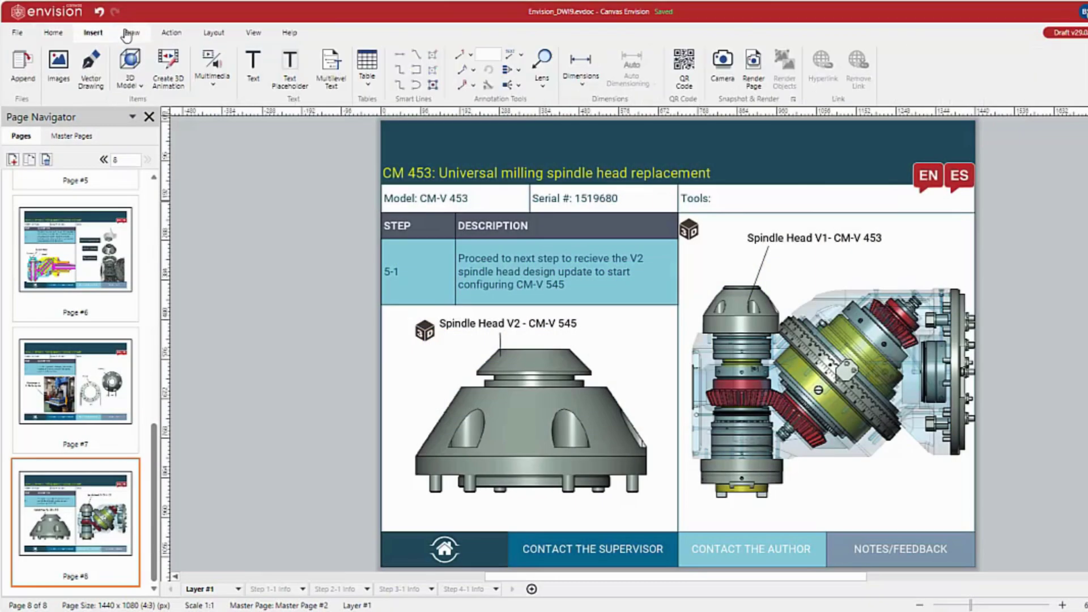
pyautogui.click(129, 33)
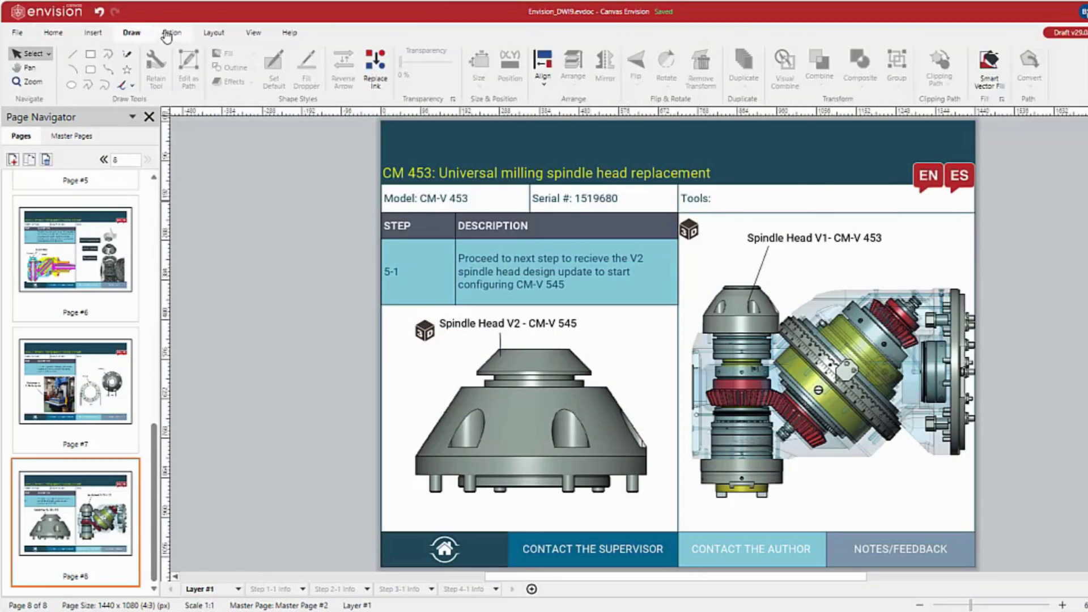
pyautogui.click(171, 33)
pyautogui.click(213, 35)
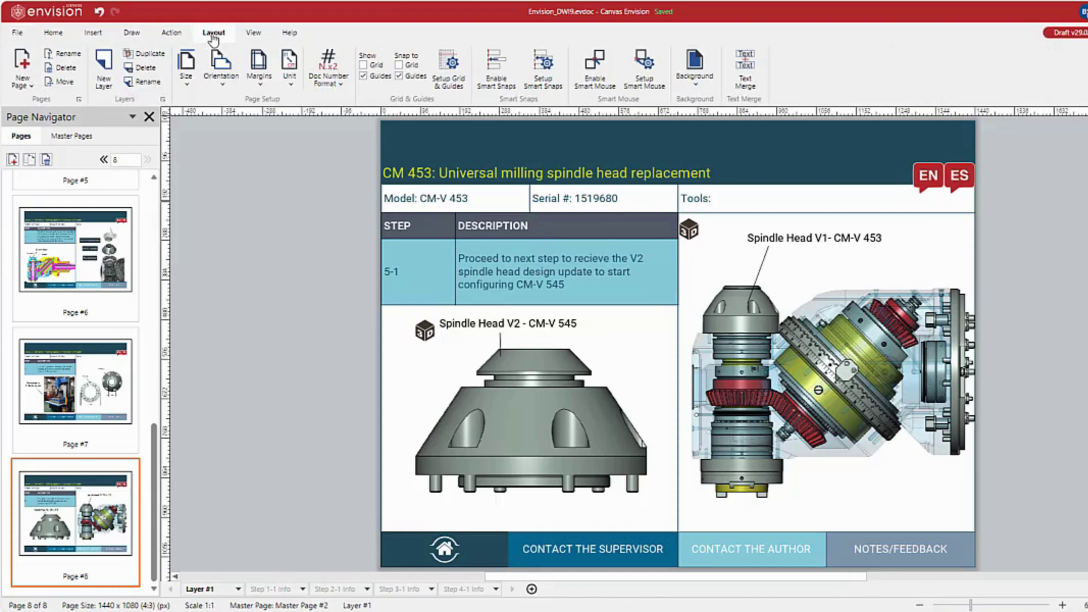
pyautogui.click(253, 33)
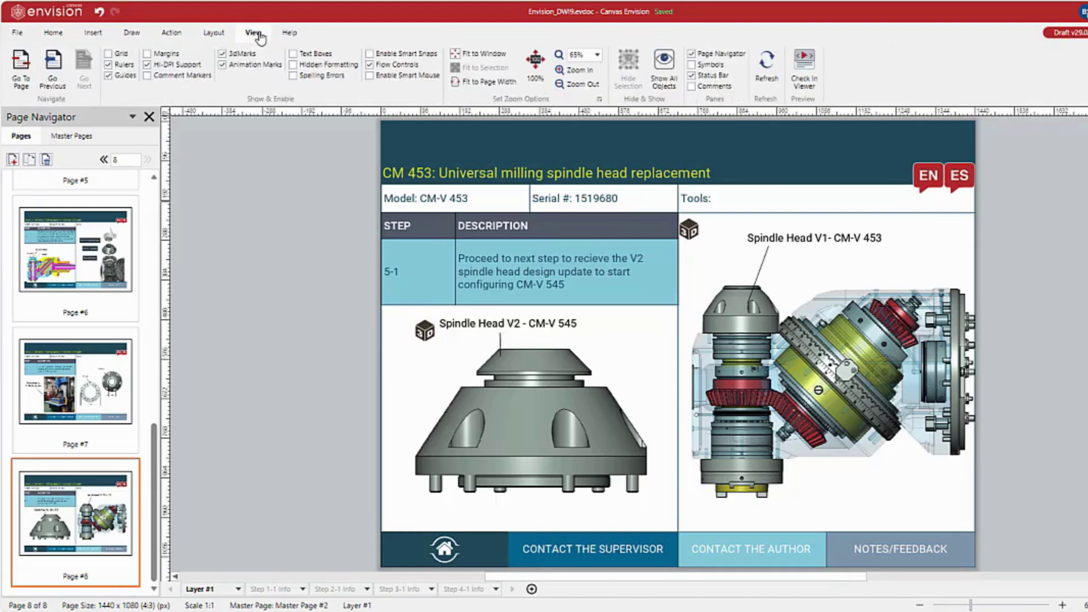
pyautogui.click(290, 34)
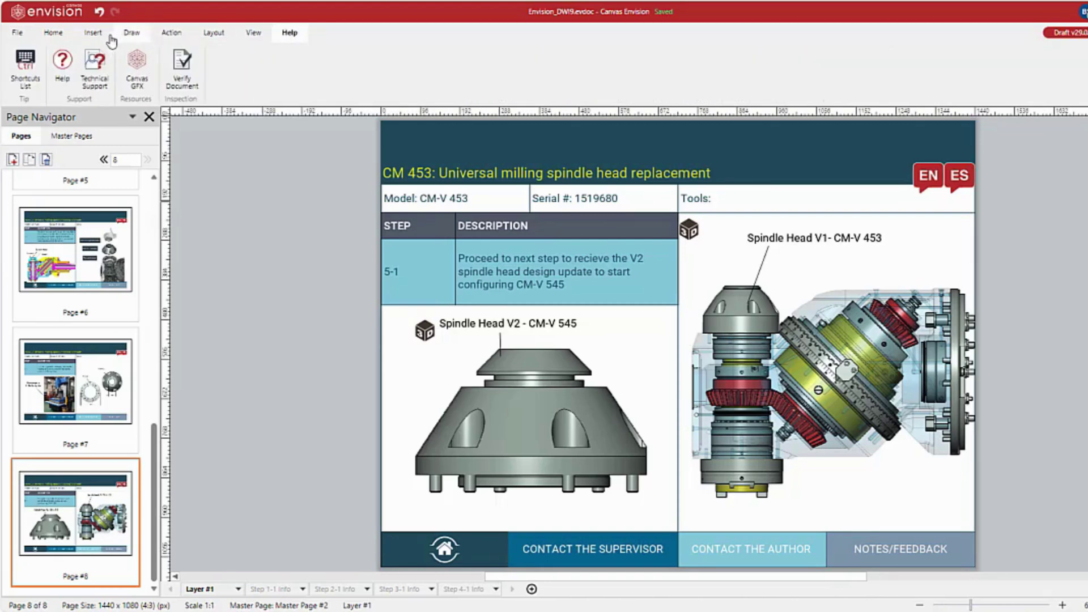
pyautogui.click(532, 433)
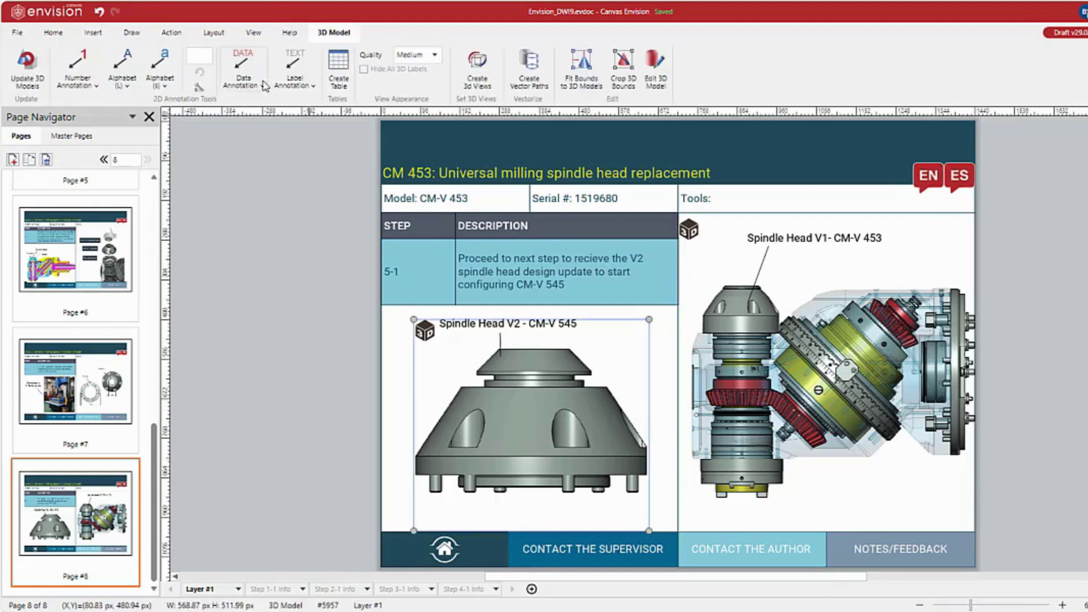
pyautogui.click(420, 277)
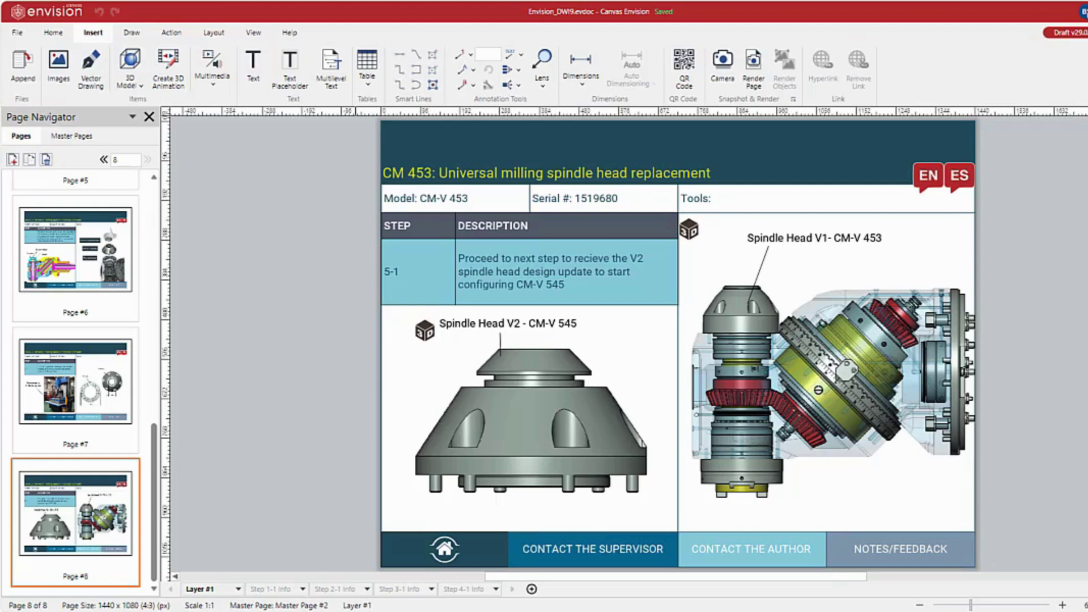
# Step: Append the Milling Angle Heads FUH PDF to the document, importing with Substitute fonts, Loose text merging and Hard Returns
pyautogui.click(25, 71)
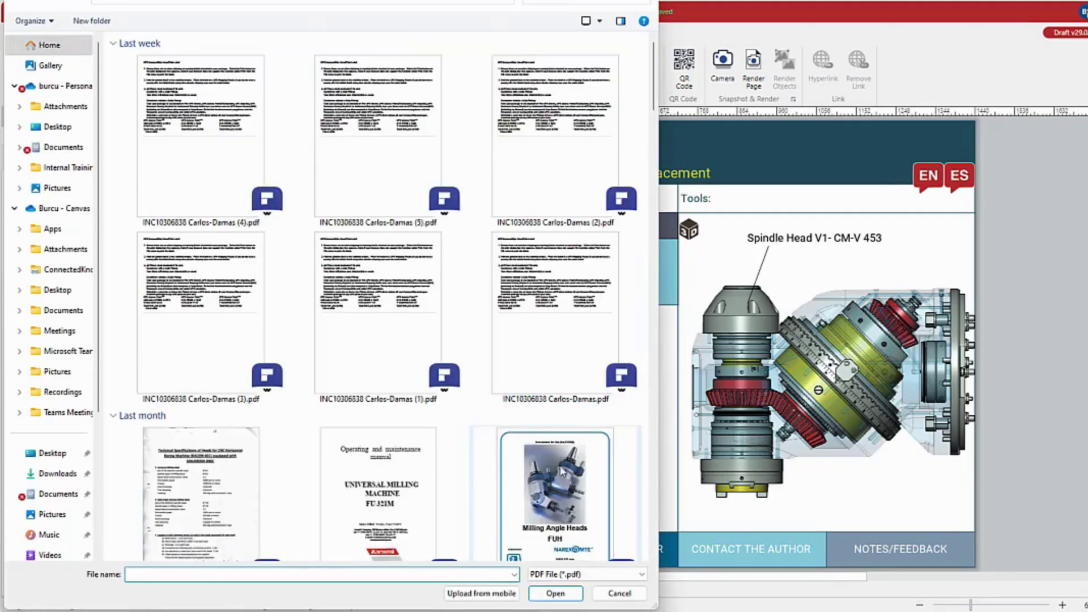
pyautogui.click(563, 472)
pyautogui.click(555, 593)
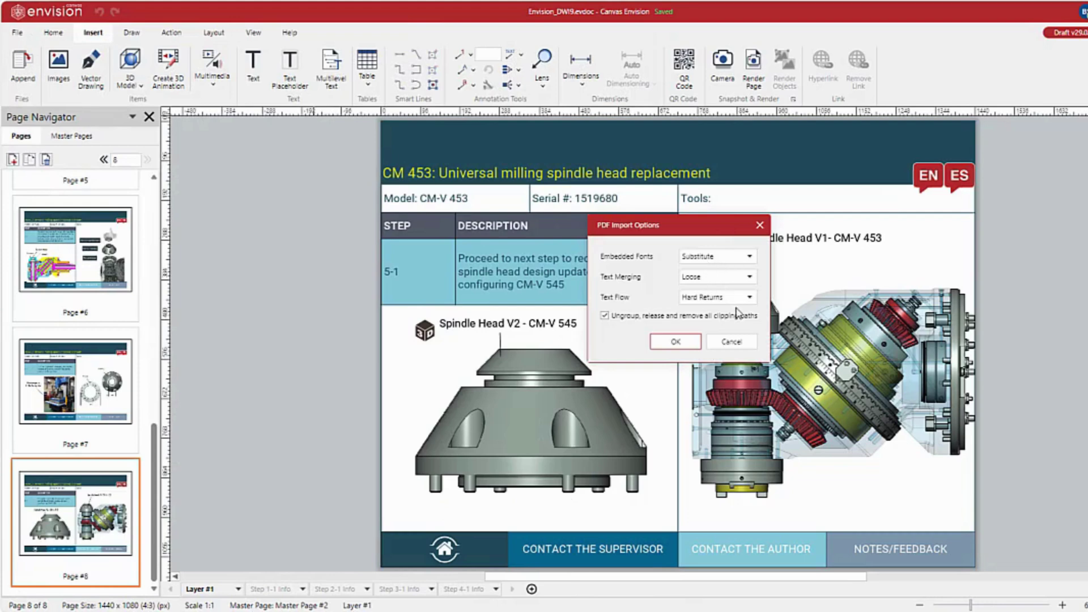
pyautogui.click(675, 342)
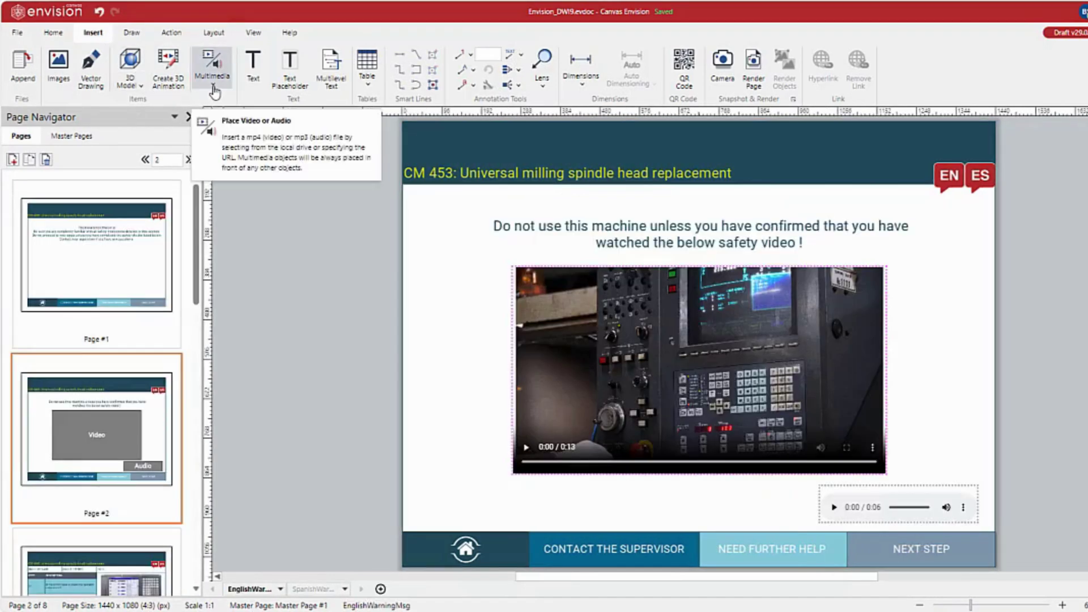
# Step: Choose to place multimedia by URL on the safety video page, and a single part or assembly 3D model on step 5-1's page
pyautogui.click(214, 86)
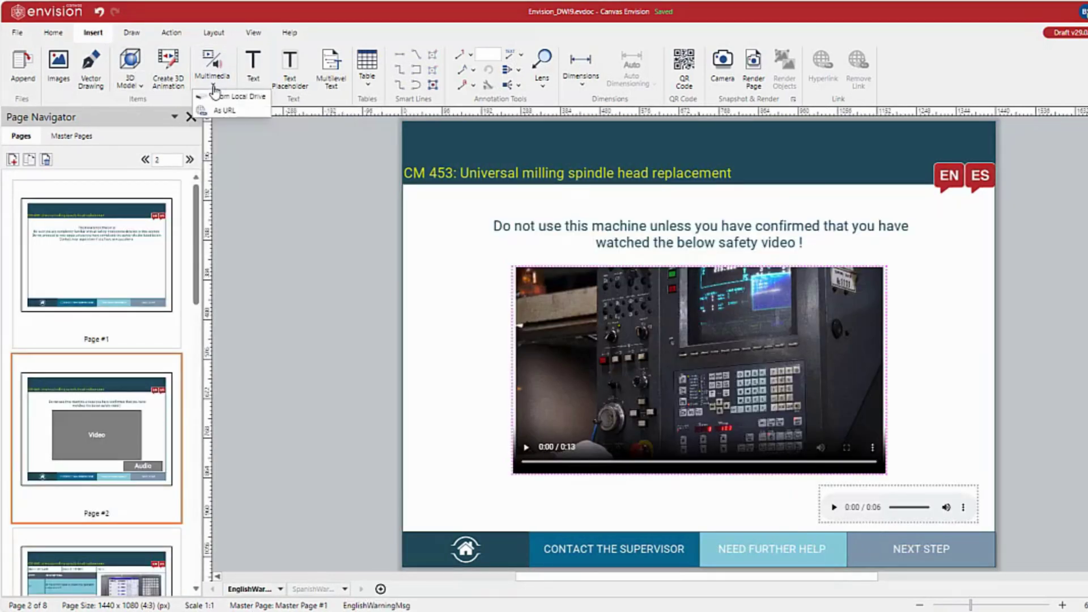
pyautogui.click(256, 111)
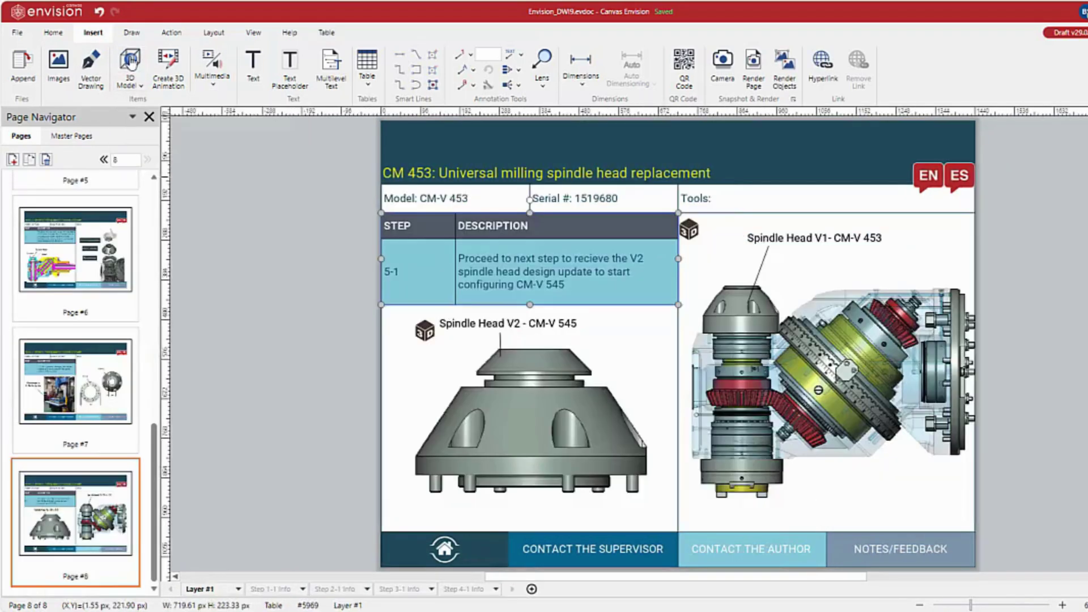
pyautogui.click(130, 68)
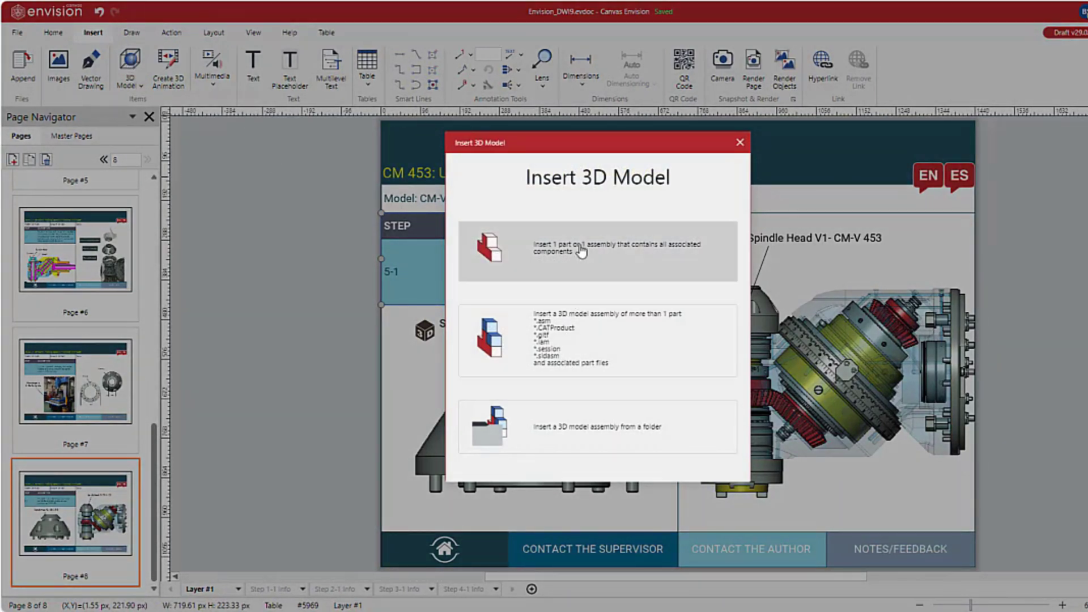
pyautogui.click(582, 251)
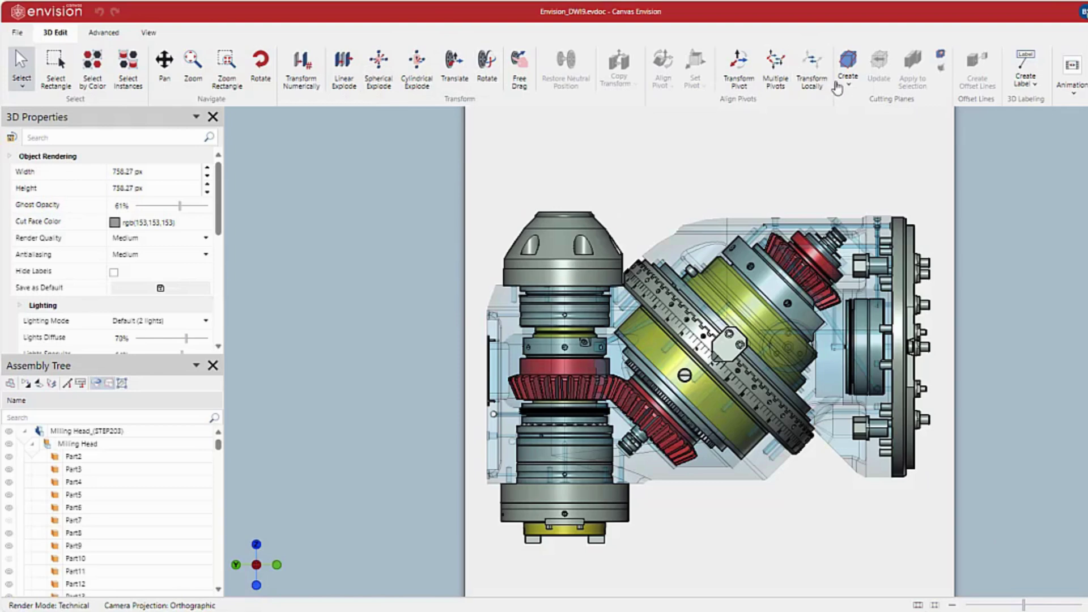
# Step: Open the cutting plane options, pull the milling head's top parts upward and rotate them around Z to about 323°
pyautogui.click(850, 88)
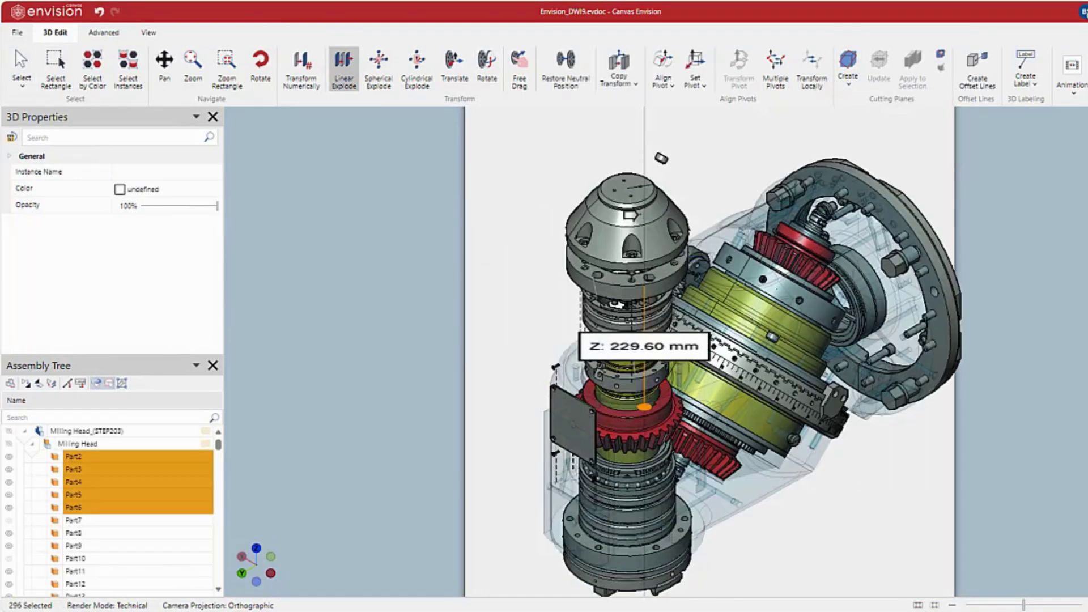
pyautogui.moveTo(646, 221); pyautogui.dragTo(634, 166)
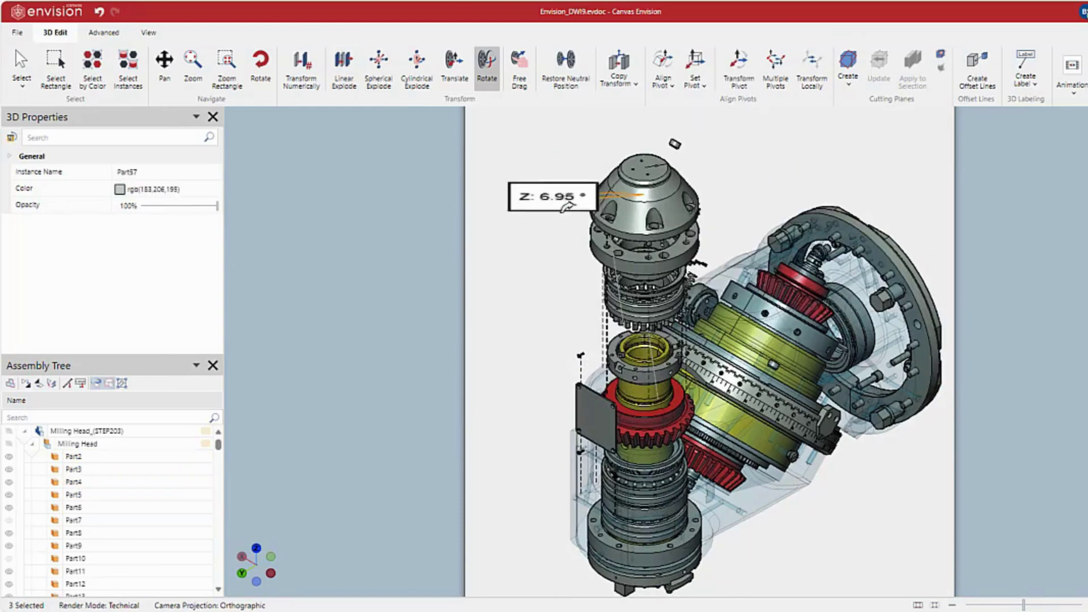
pyautogui.moveTo(567, 190); pyautogui.dragTo(532, 163)
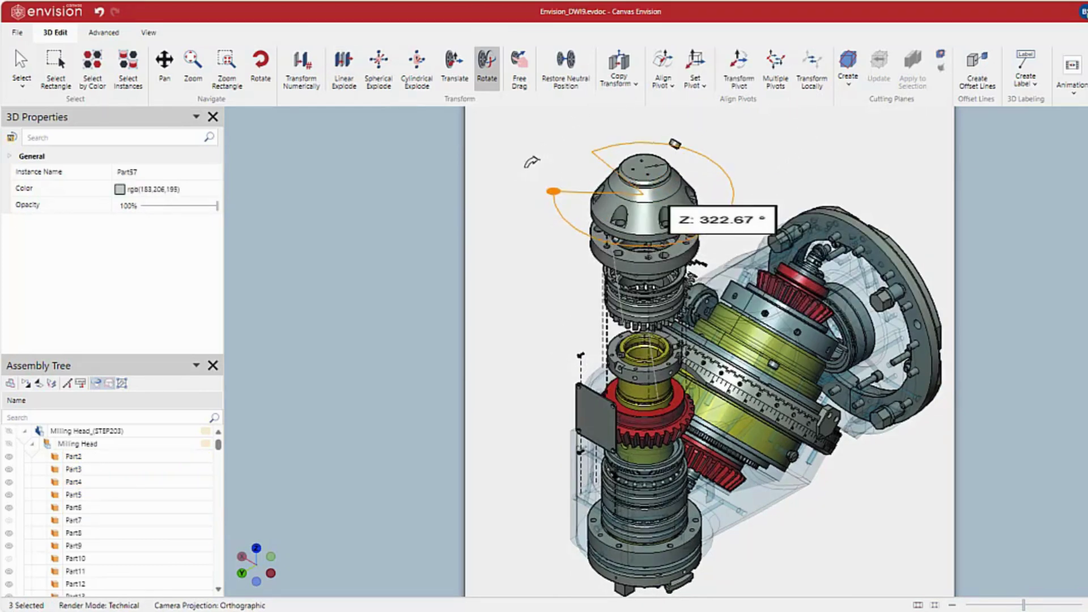
pyautogui.click(211, 59)
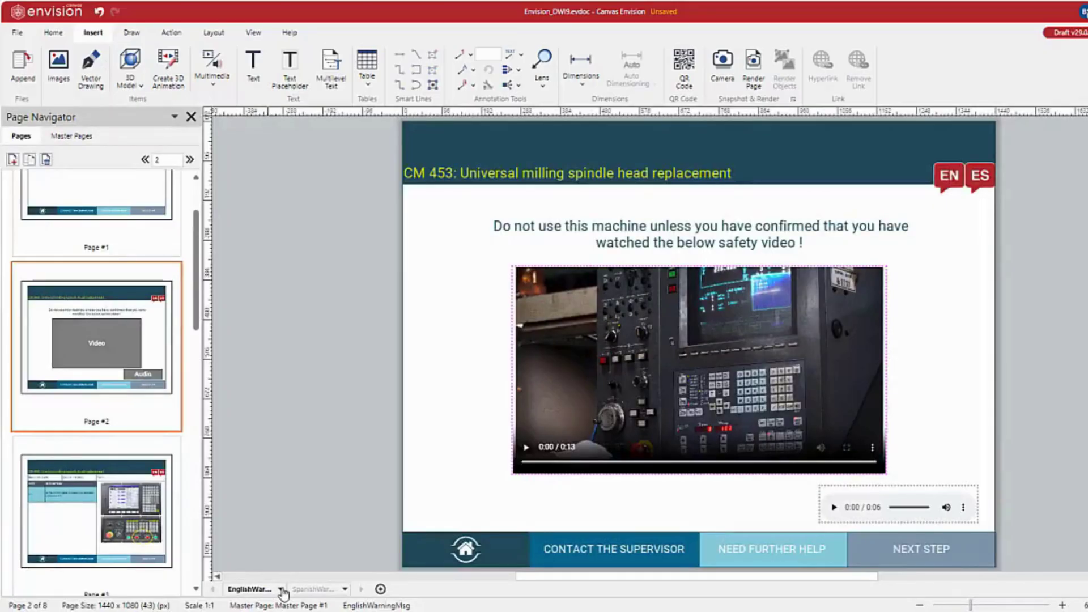
# Step: Hide the English warning layer on page 2, show the Spanish warning layer and make it the active layer
pyautogui.click(281, 590)
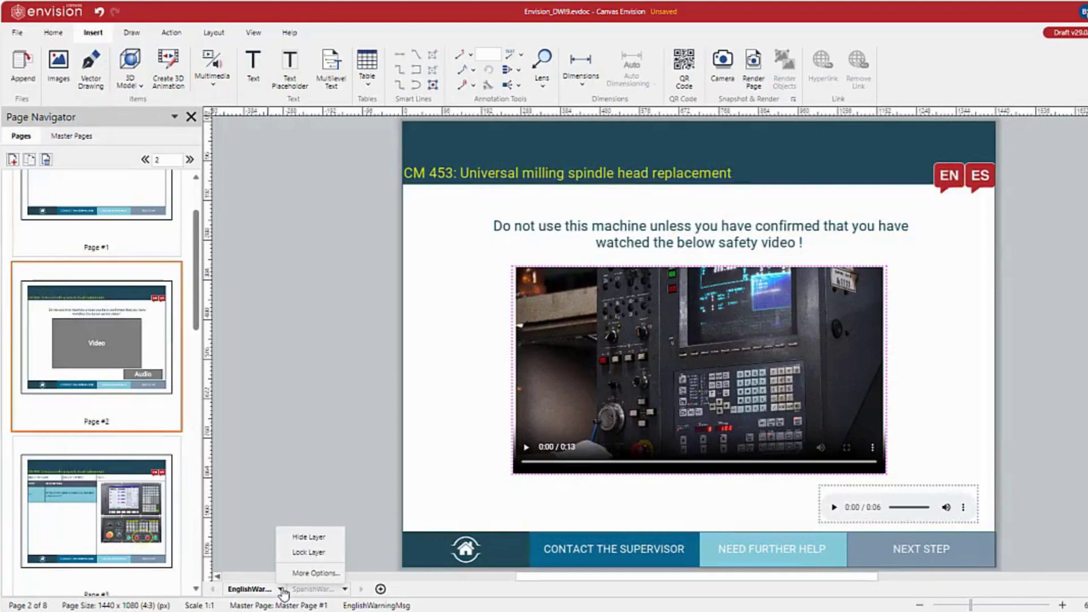
pyautogui.click(294, 537)
pyautogui.click(345, 589)
pyautogui.click(350, 538)
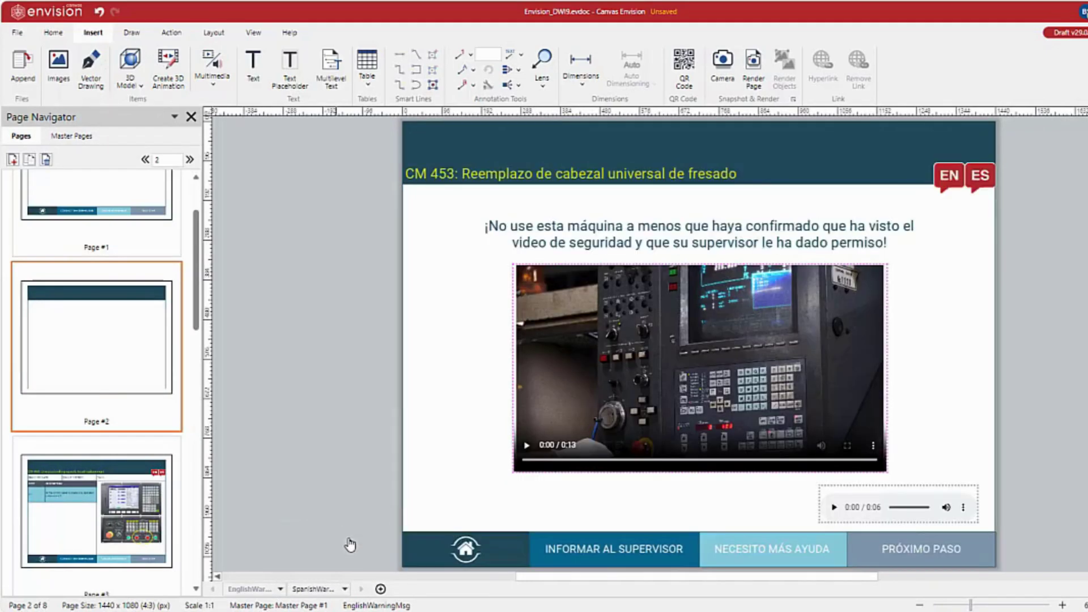
pyautogui.click(326, 589)
# Step: Set a layer action on page 2's ES button, and use that button to switch the viewer page to Spanish
pyautogui.click(983, 190)
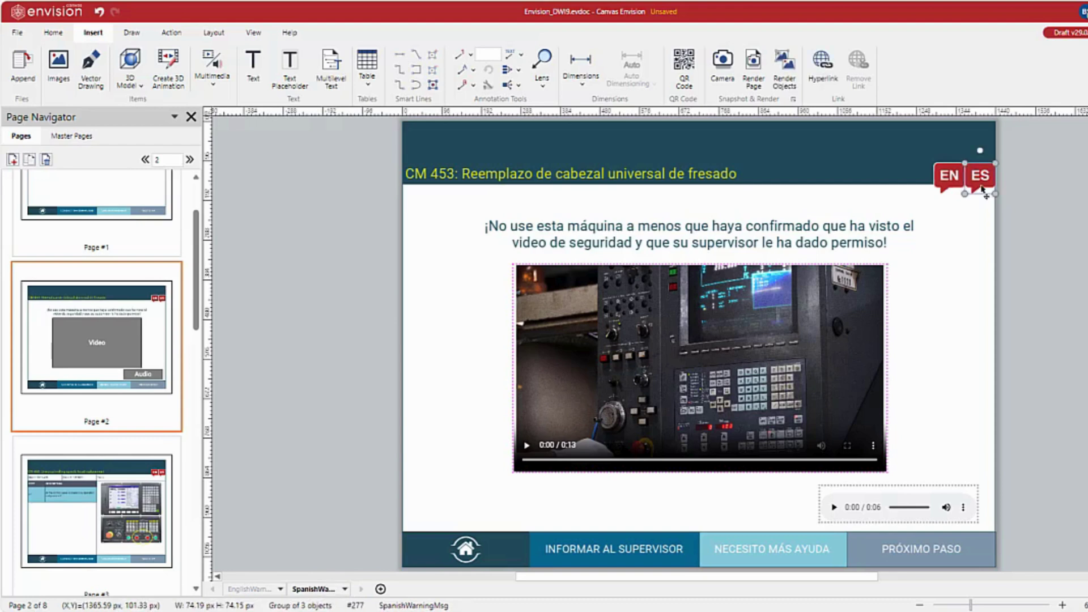
pyautogui.click(171, 32)
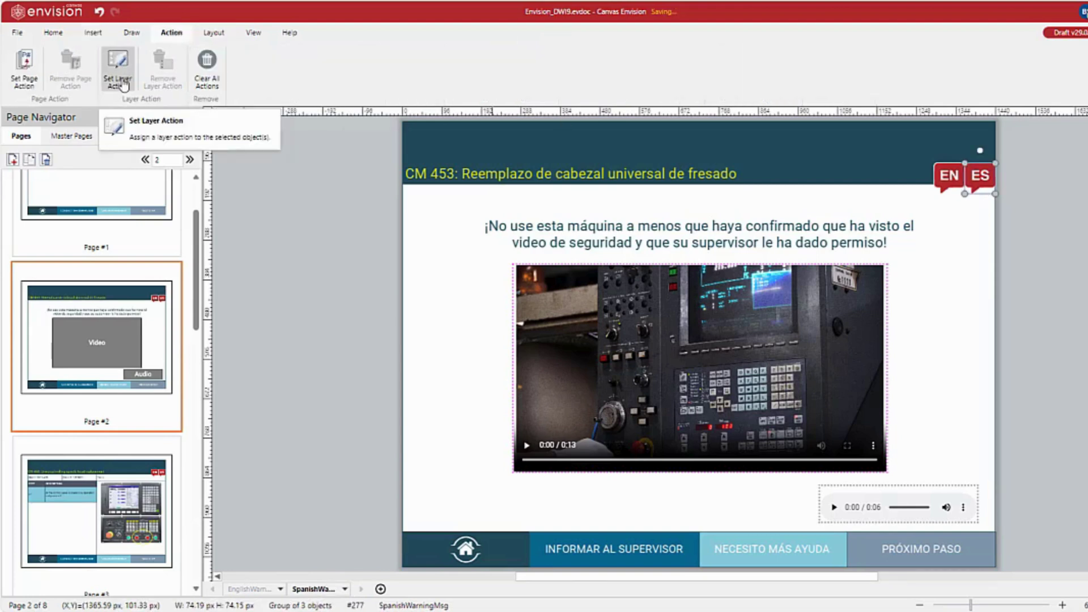
pyautogui.click(121, 85)
pyautogui.click(587, 337)
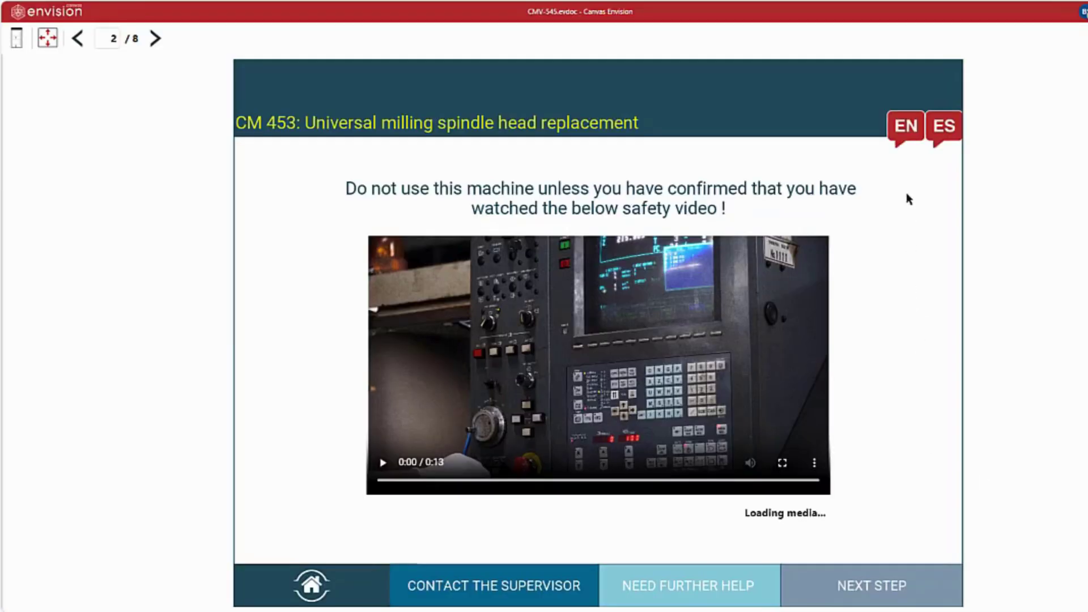
pyautogui.click(945, 136)
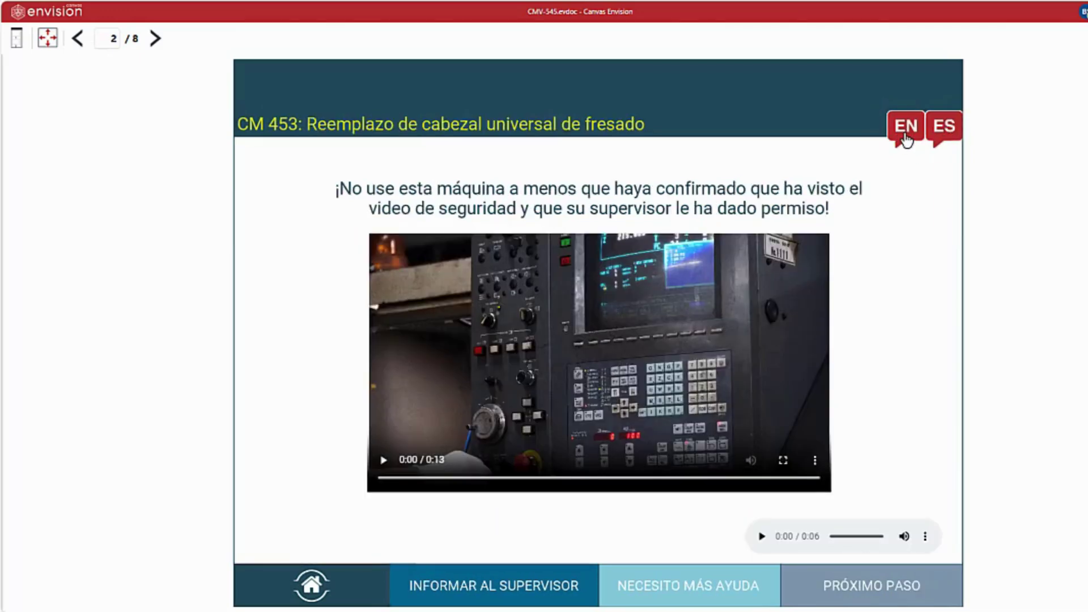